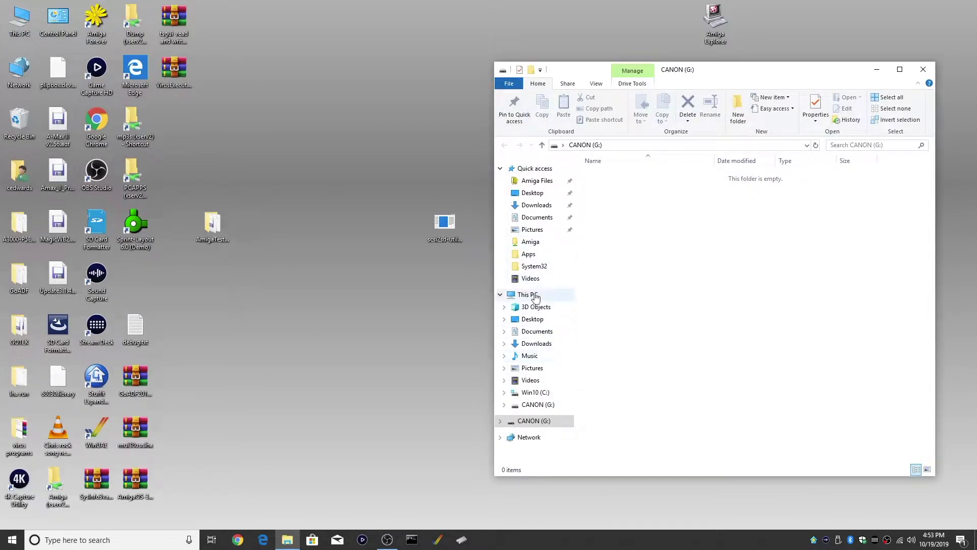
Check under This PC that CANON (G:) shows 29.7 GB free, then close Explorer and open Command Prompt
left_click(527, 294)
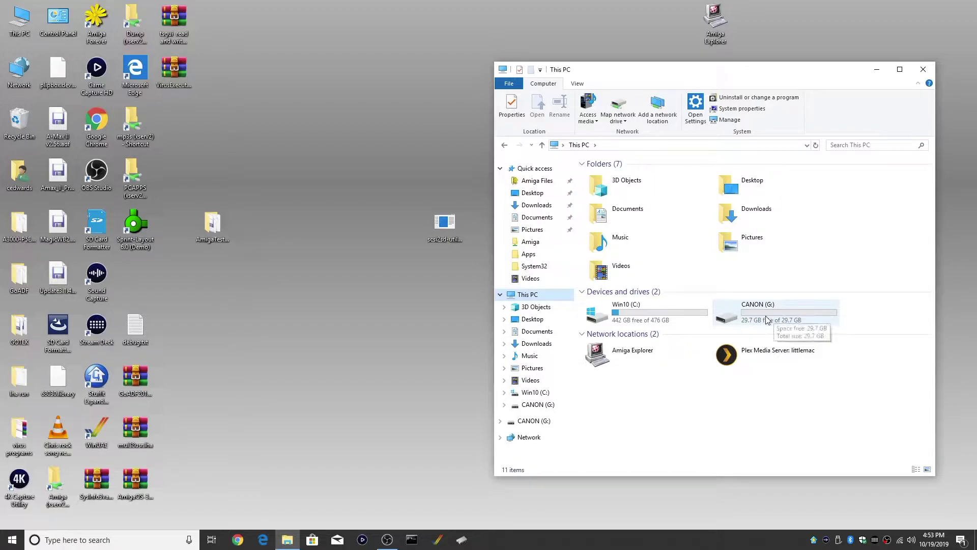
left_click(923, 69)
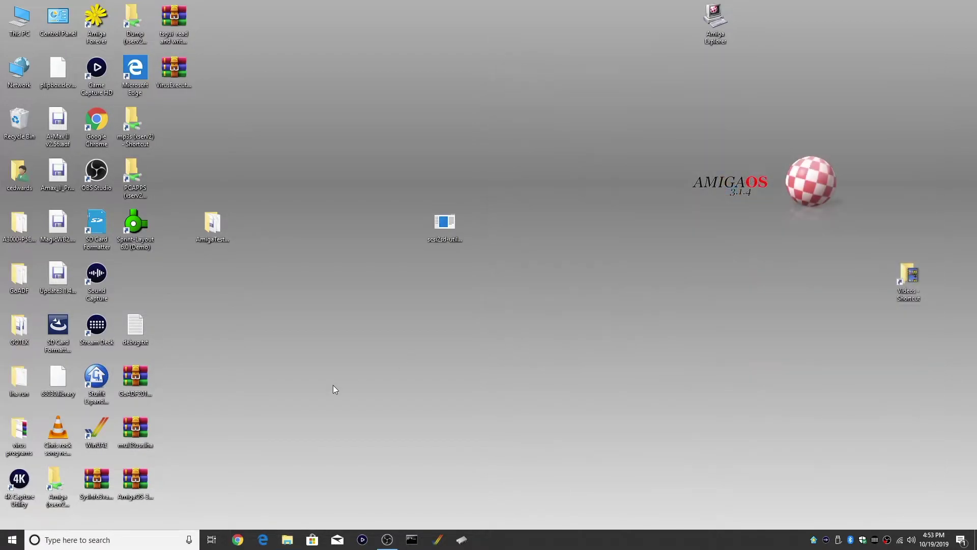
left_click(412, 540)
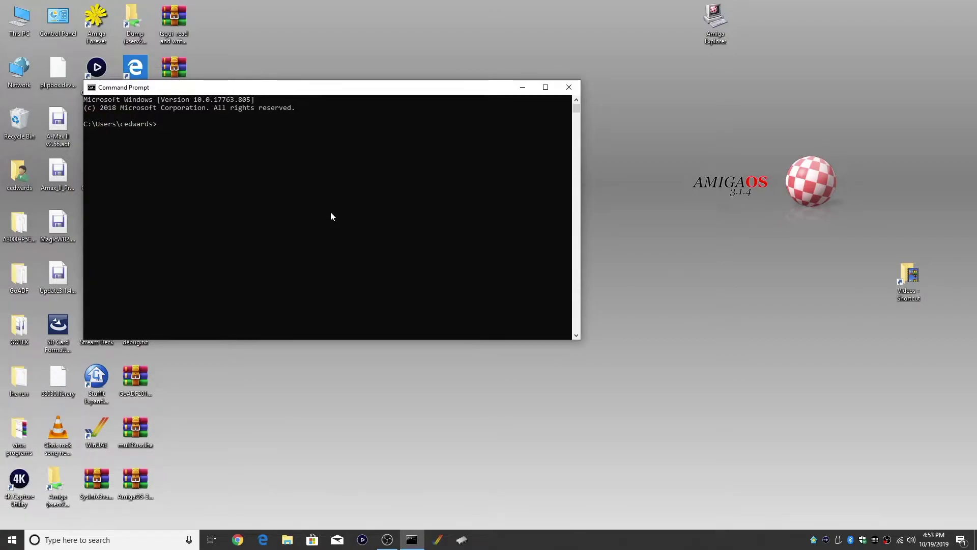
In diskpart, list the disks and select disk 5, the 29 GB card, then close both consoles
type("diskpart")
key("Return")
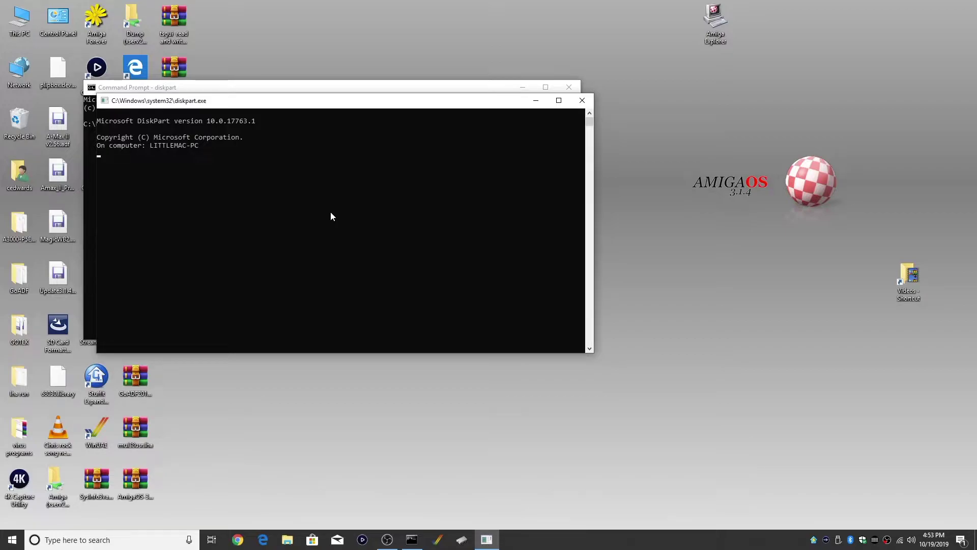
type("list disk")
key("Return")
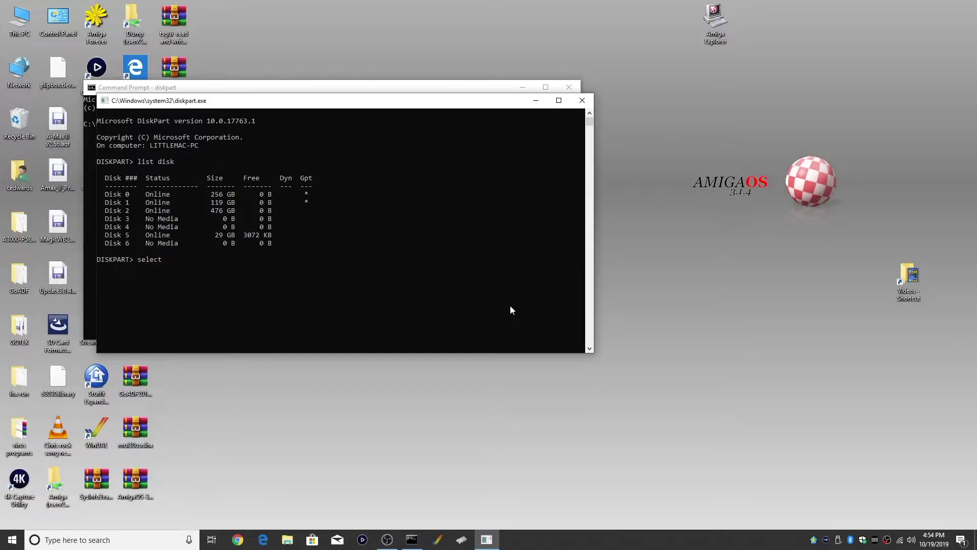
type("select disk 5")
key("Return")
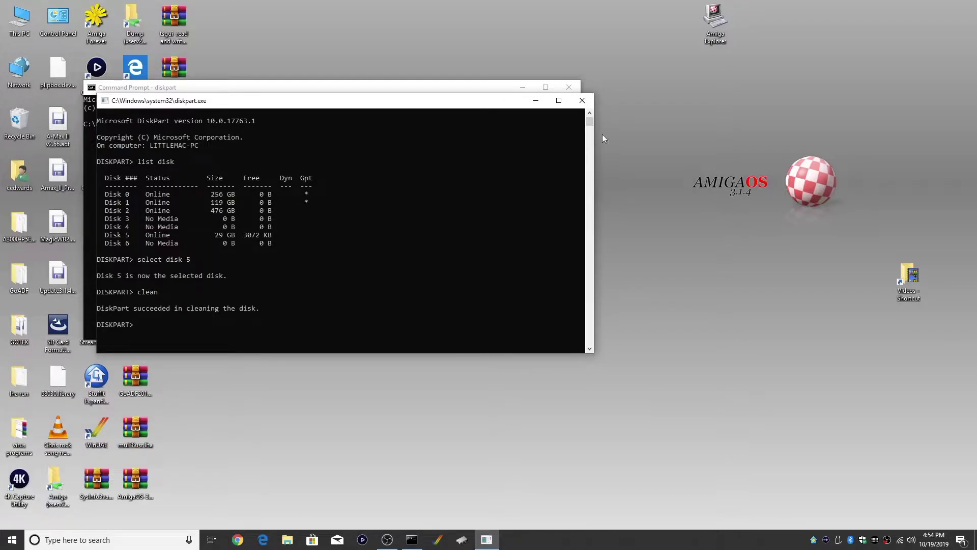
left_click(582, 101)
left_click(569, 87)
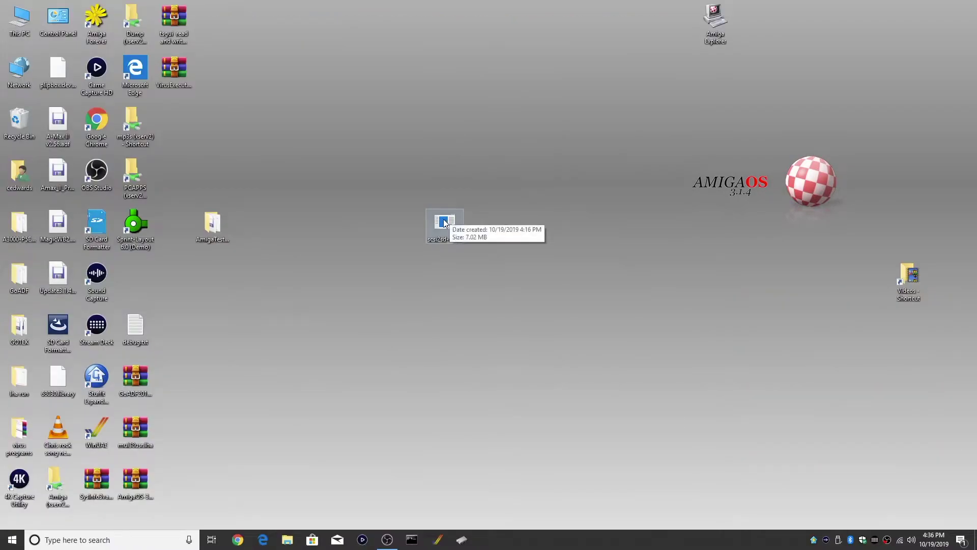
left_click(448, 227)
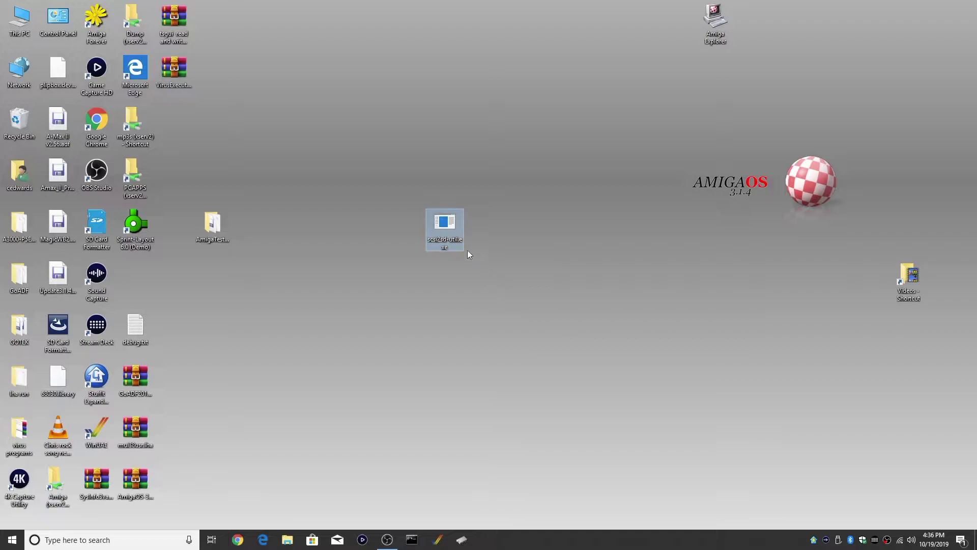
Launch scsi2sd-util from the desktop icon and stretch its debug log window taller
double_click(443, 224)
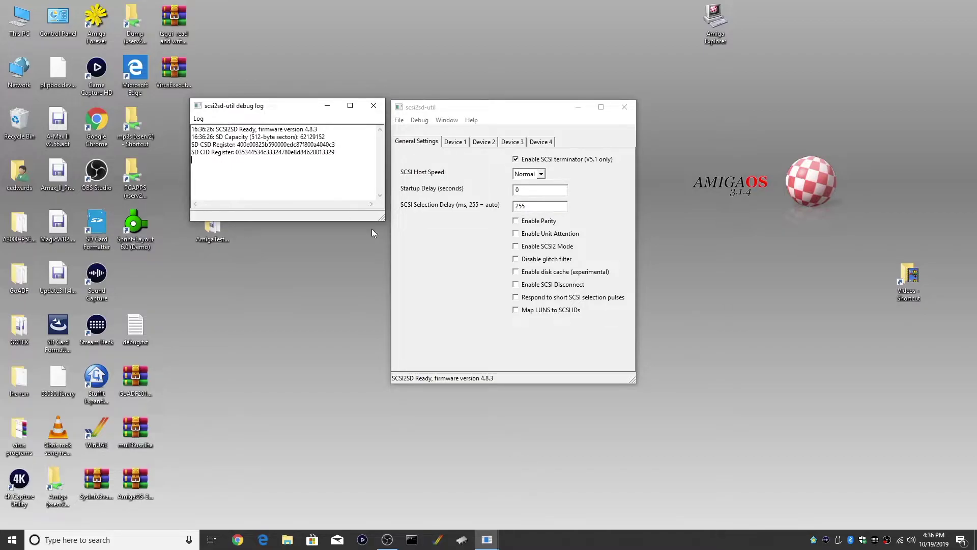
left_click_drag(381, 218, 387, 383)
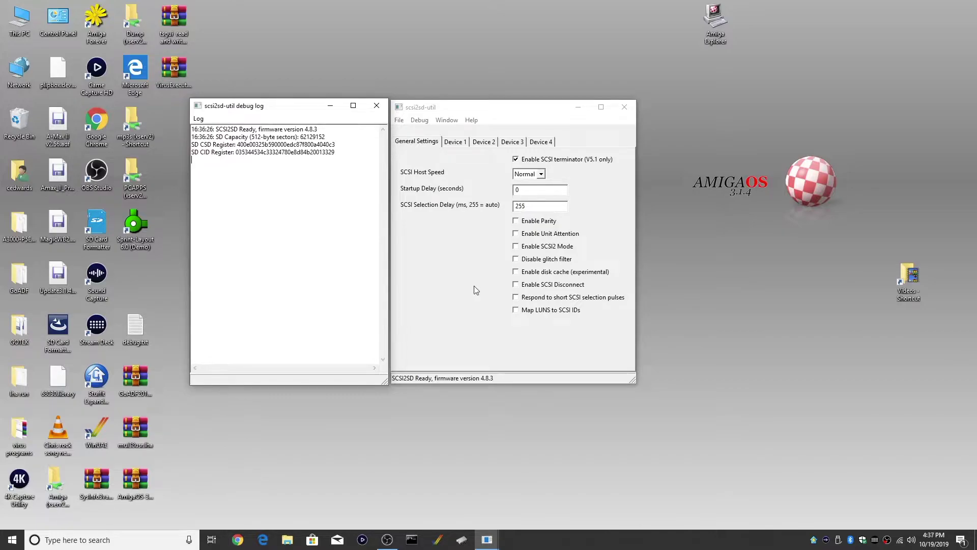
Load the configuration from the SCSI2SD board and review the Device 1–4 tabs
left_click(399, 120)
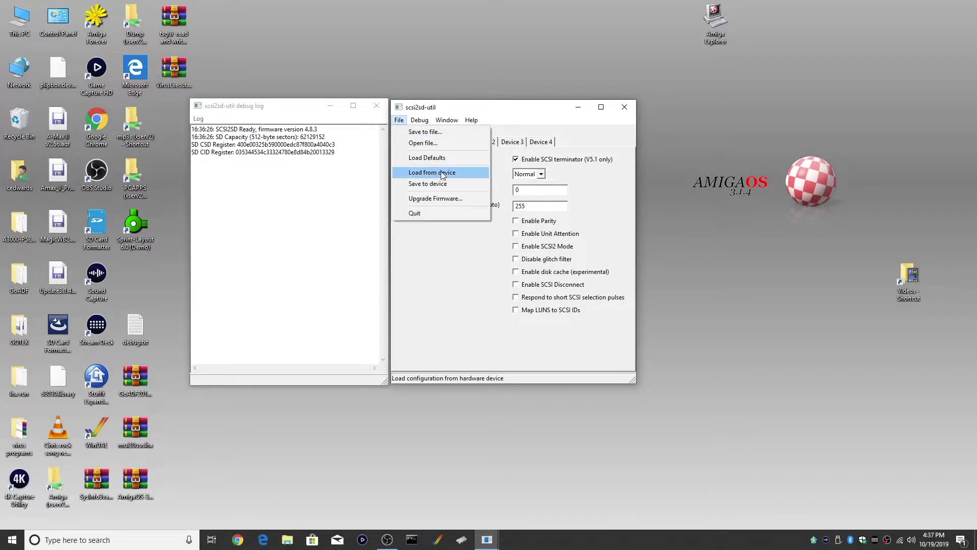
left_click(426, 158)
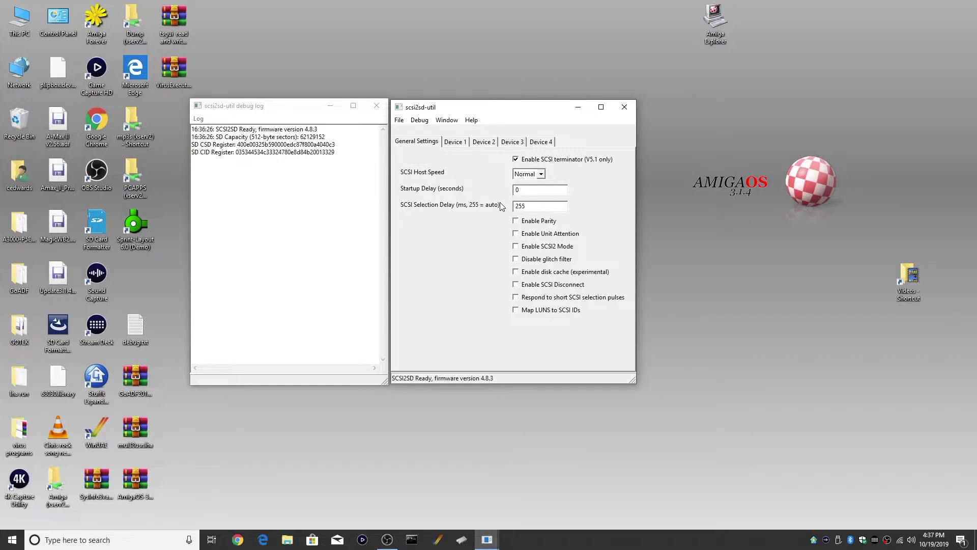
left_click(546, 142)
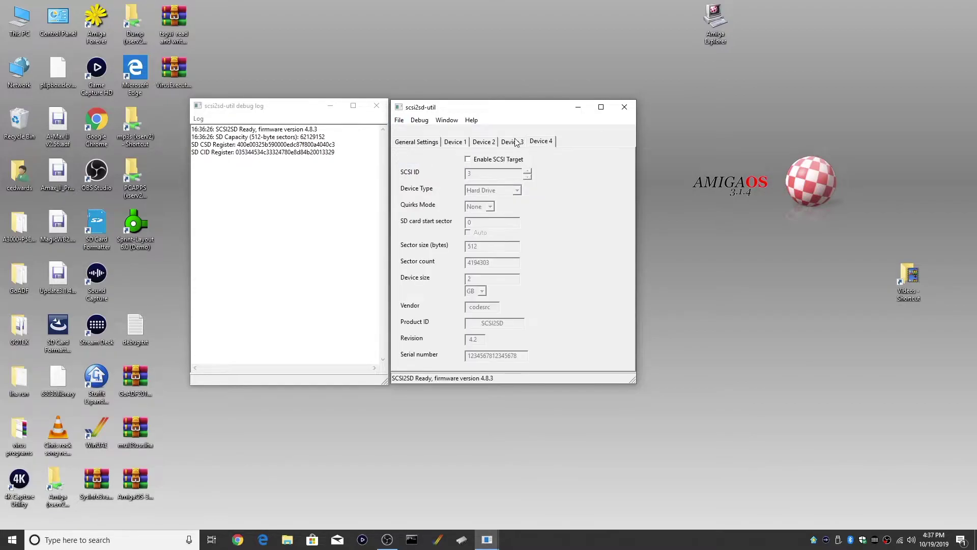
left_click(511, 142)
left_click(483, 142)
left_click(455, 143)
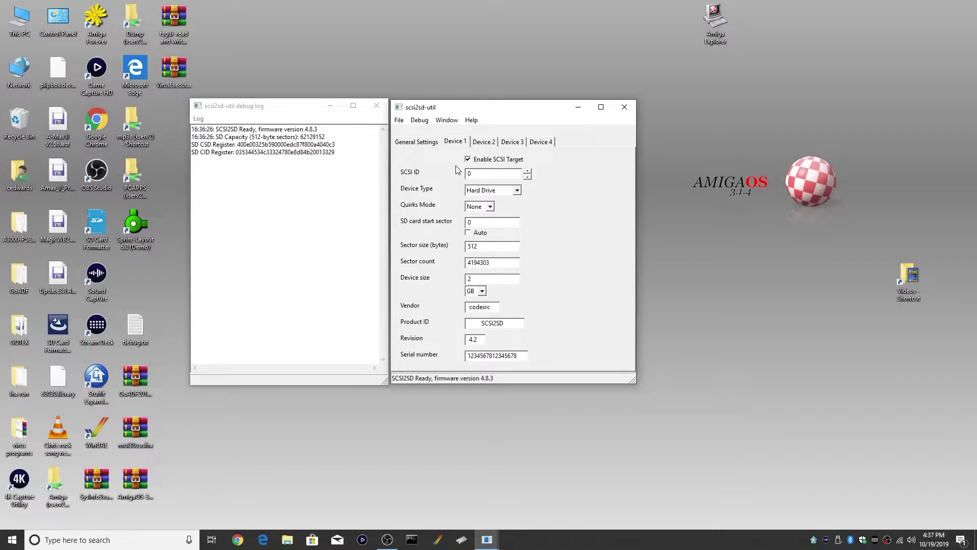
Tick Auto for the SD card start sector on Devices 1 and 2, clearing the overlap
left_click(468, 234)
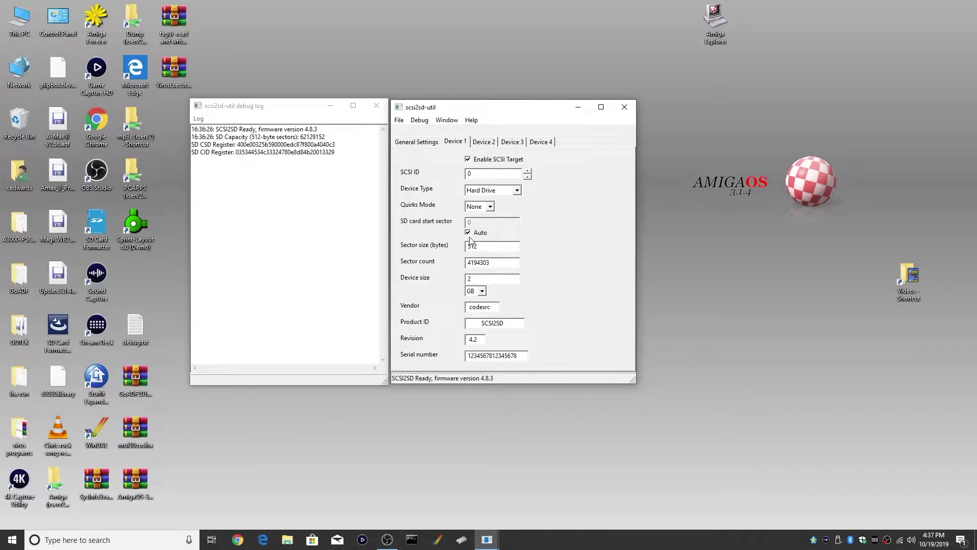
left_click(484, 144)
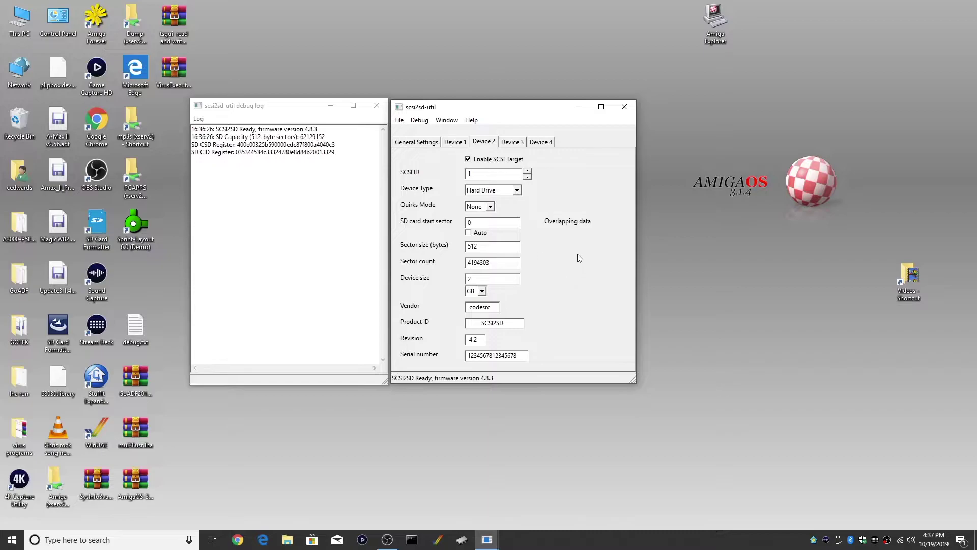
left_click(469, 233)
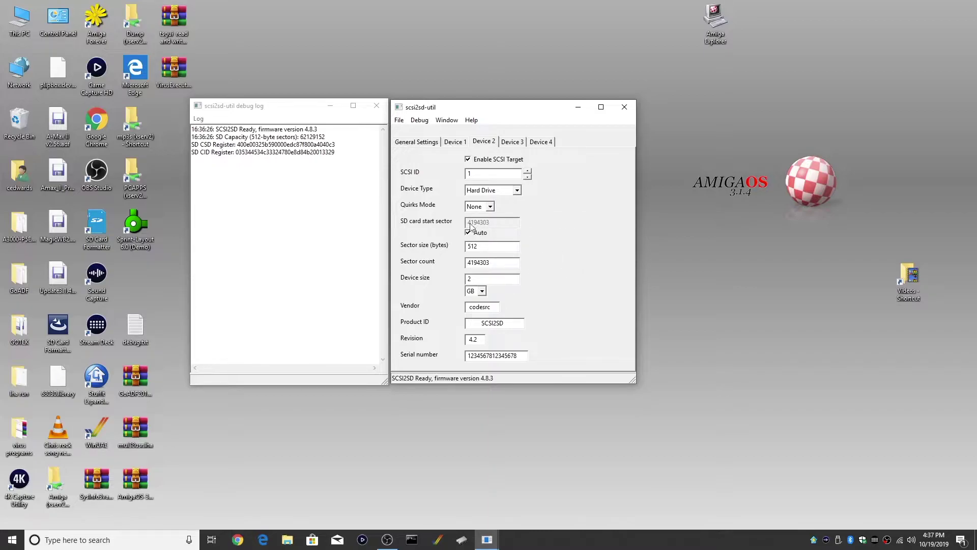
left_click(453, 142)
Give Device 2 a 16 GB size and vendor 16gdev2, then save the configuration to the board
key("Tab")
key("Tab")
left_click(401, 123)
left_click(433, 185)
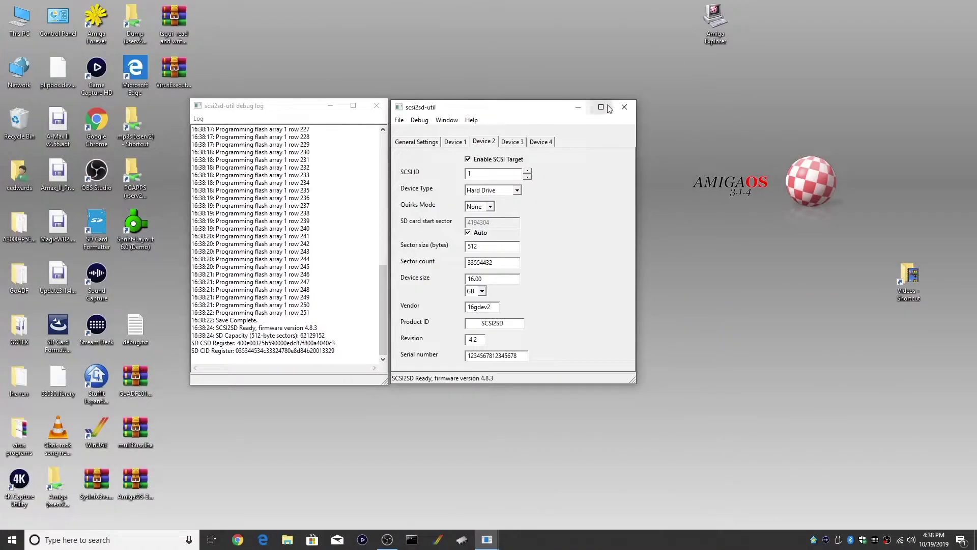
Close scsi2sd-util before the board goes into the Amiga
left_click(625, 107)
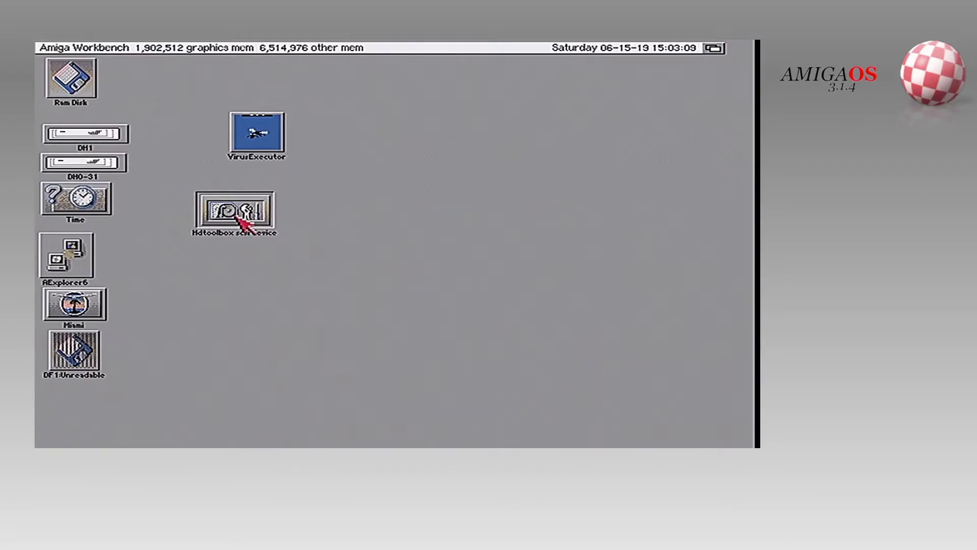
Open HDToolBox for scsi.device, move its window down, and choose Change Drive Type for drive 0
double_click(237, 216)
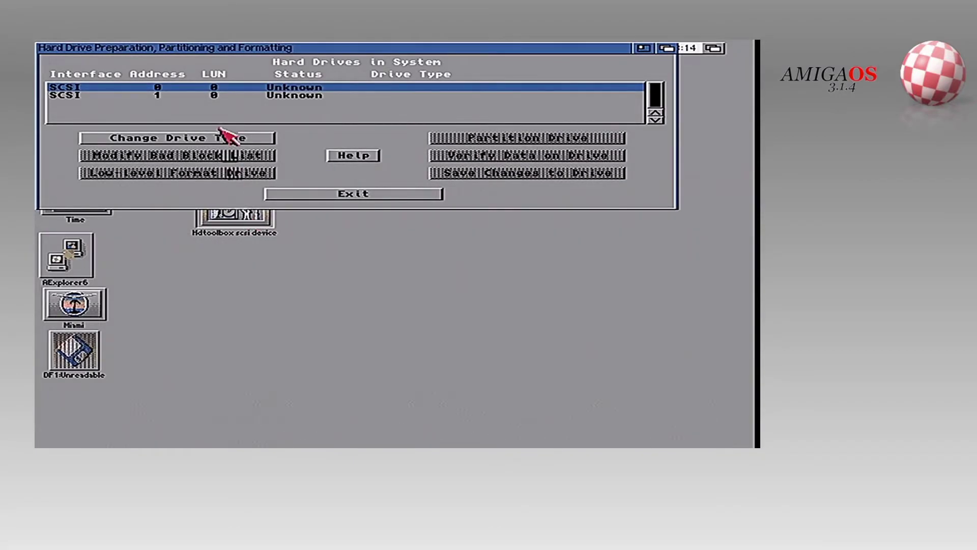
left_click_drag(270, 47, 307, 153)
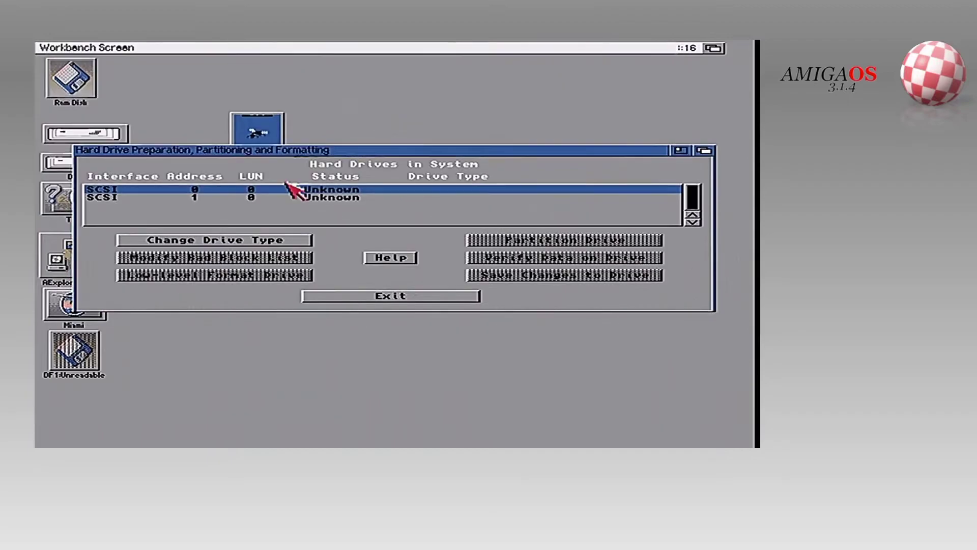
left_click(222, 242)
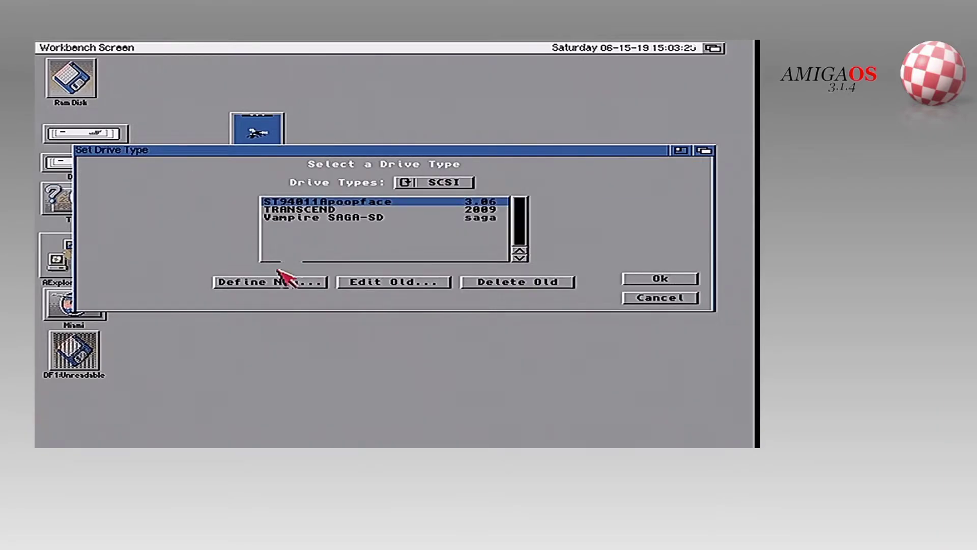
Define a 2gbdev1 drive type from the drive's read geometry with track size 68 and assign it
left_click(270, 285)
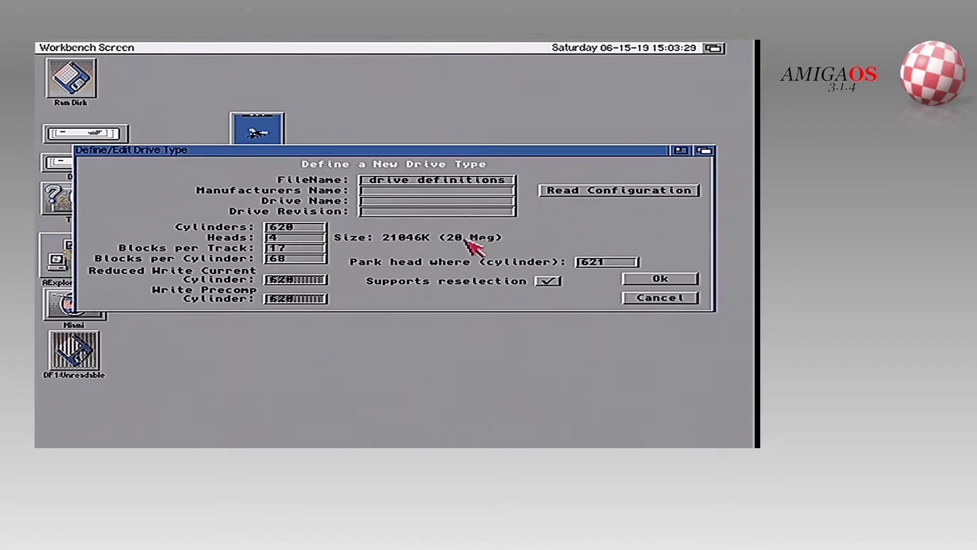
left_click(608, 192)
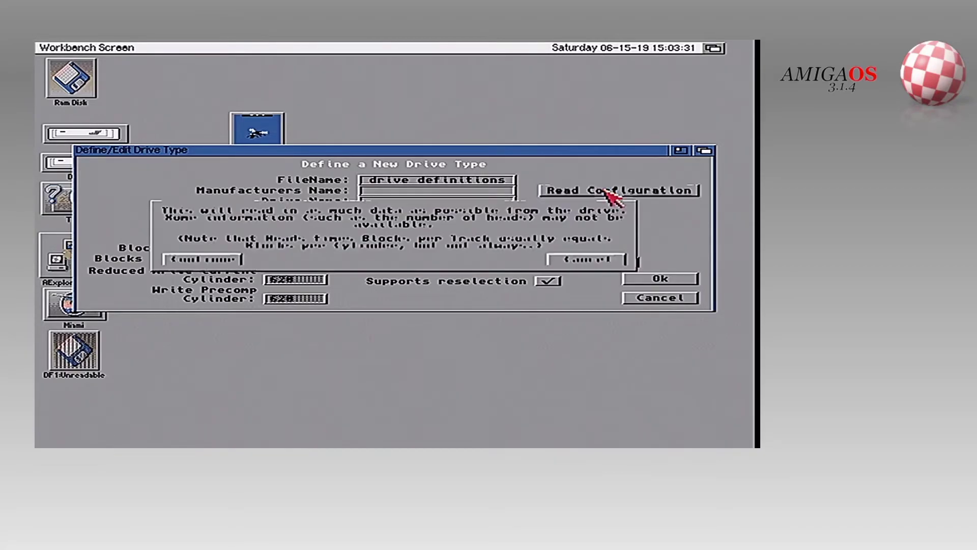
left_click(212, 259)
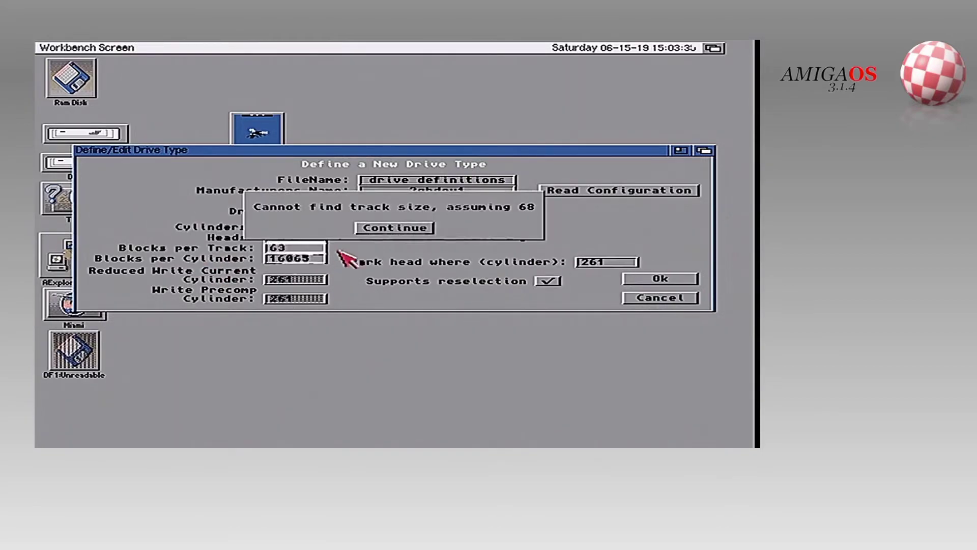
left_click(395, 229)
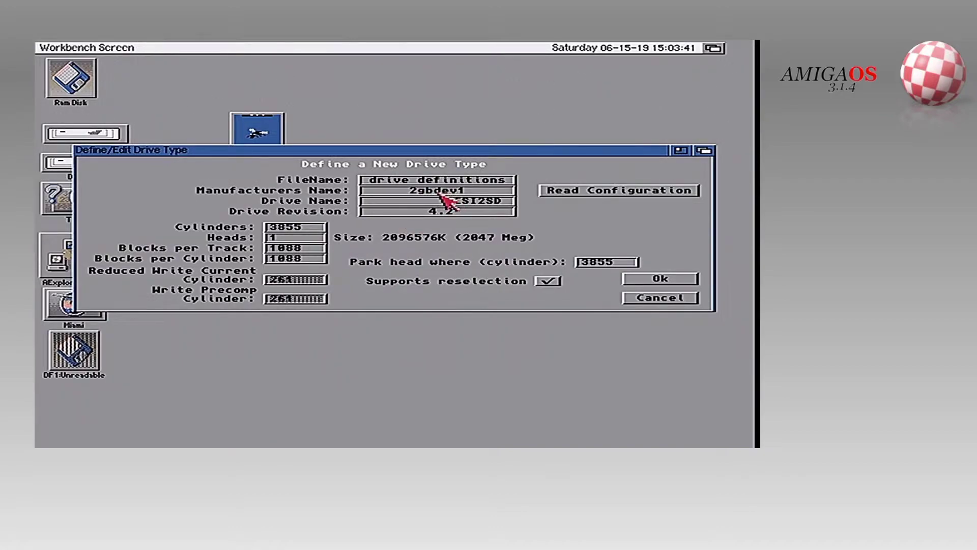
left_click(654, 279)
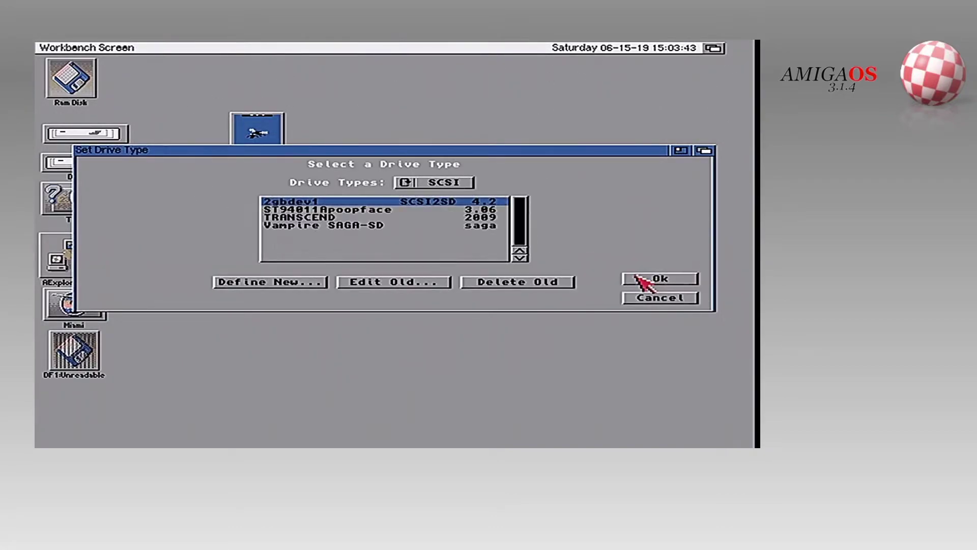
left_click(650, 279)
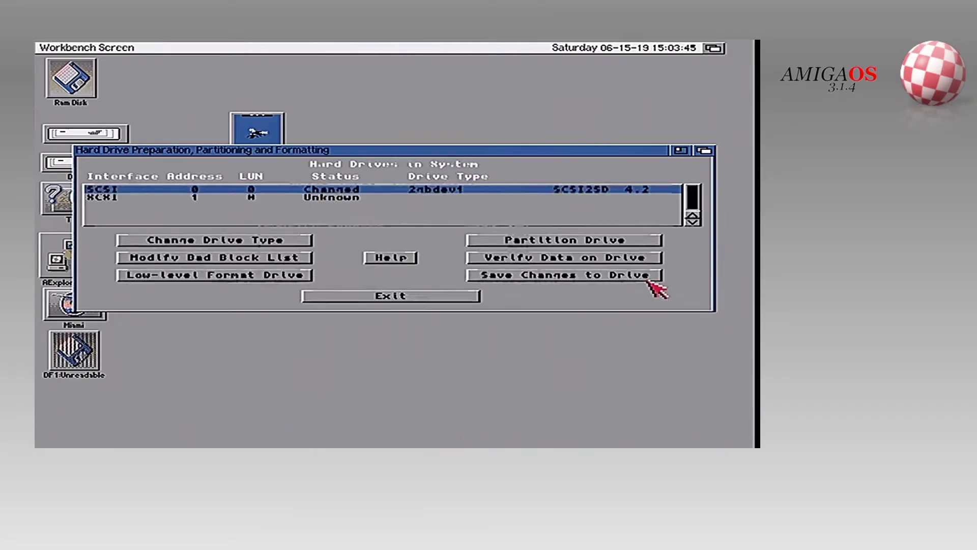
Delete the second partition and stretch DH0 across the whole drive to 2046 Meg
left_click(591, 243)
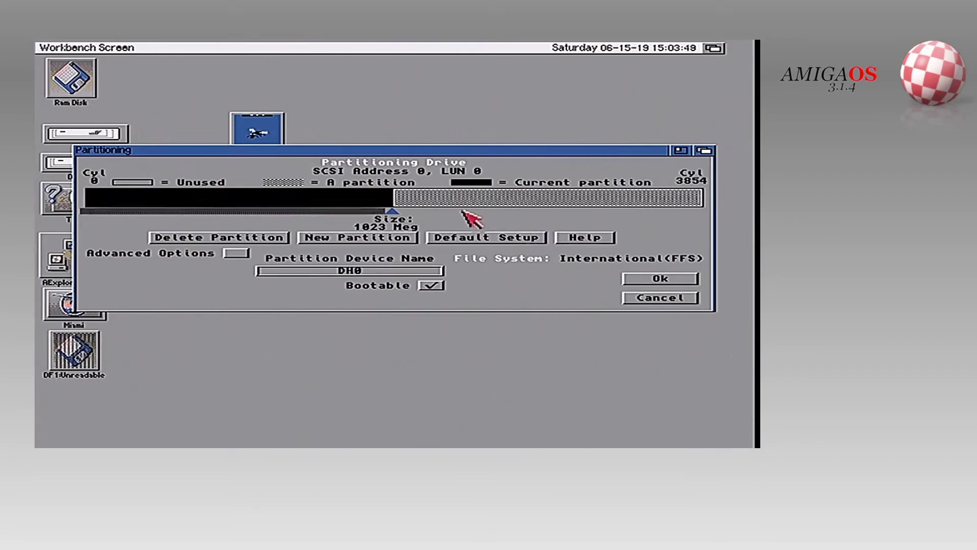
left_click(463, 204)
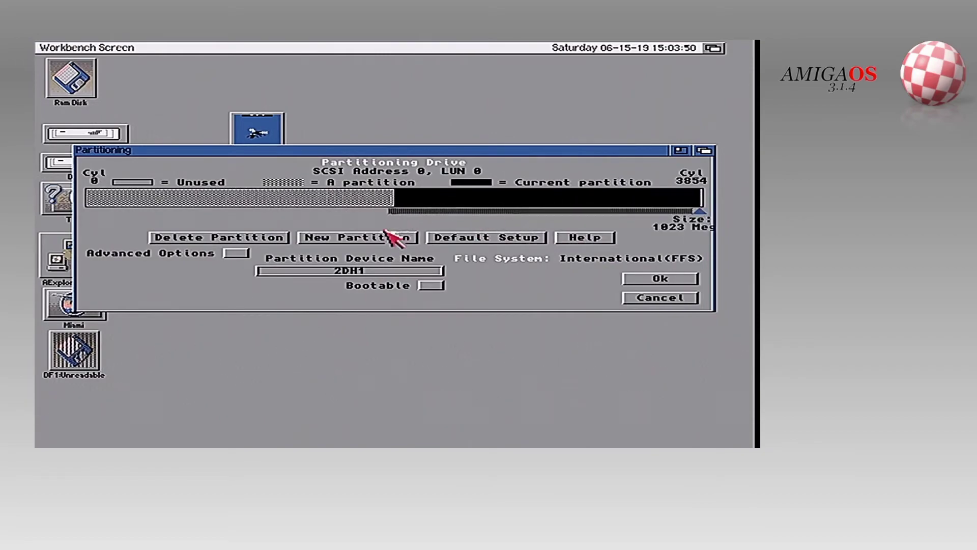
left_click(259, 240)
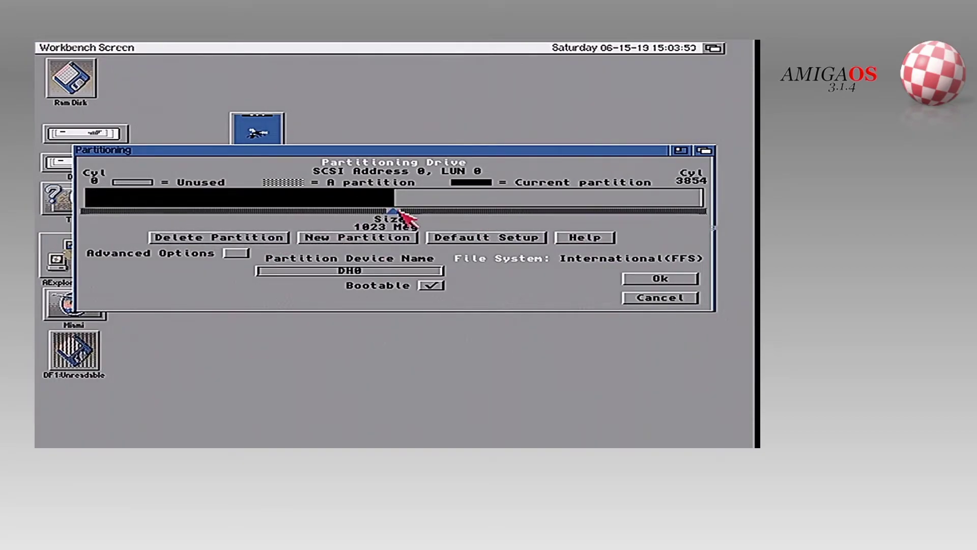
left_click_drag(608, 224, 692, 234)
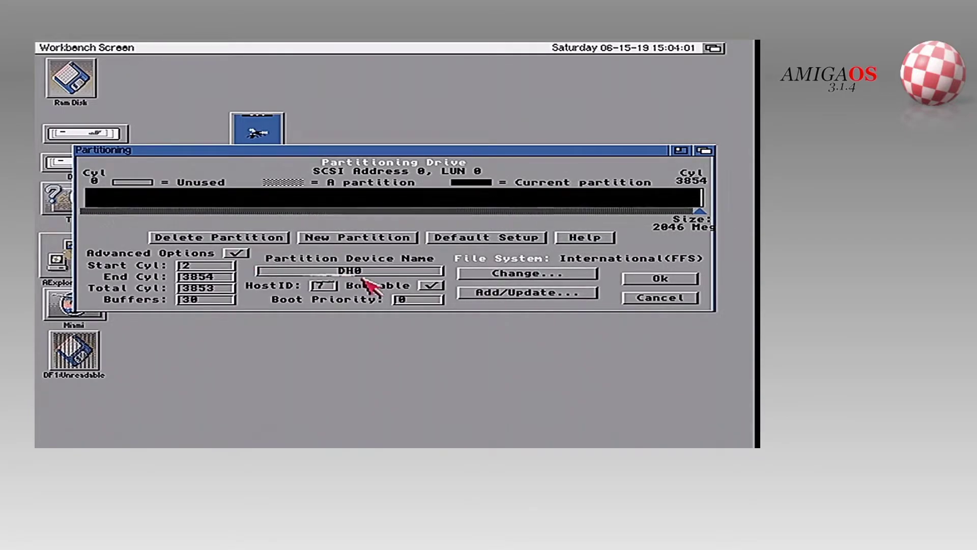
Keep DH0's file system settings, confirm the layout and save the changes to drive 0
left_click(516, 274)
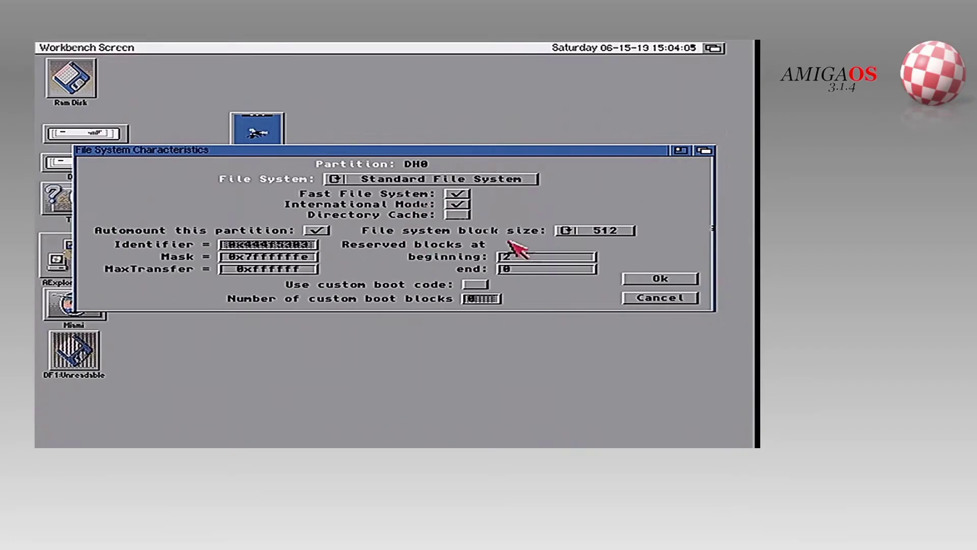
left_click(633, 300)
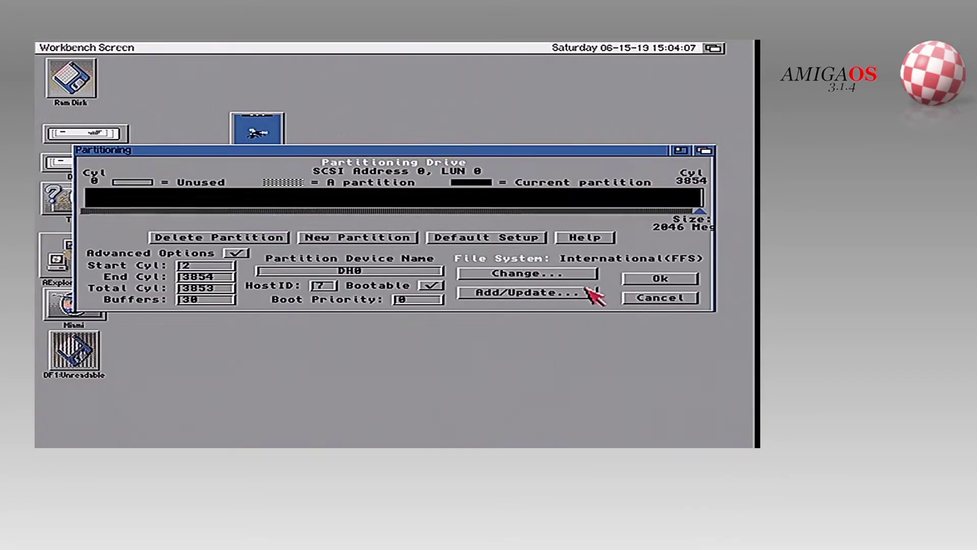
left_click(586, 289)
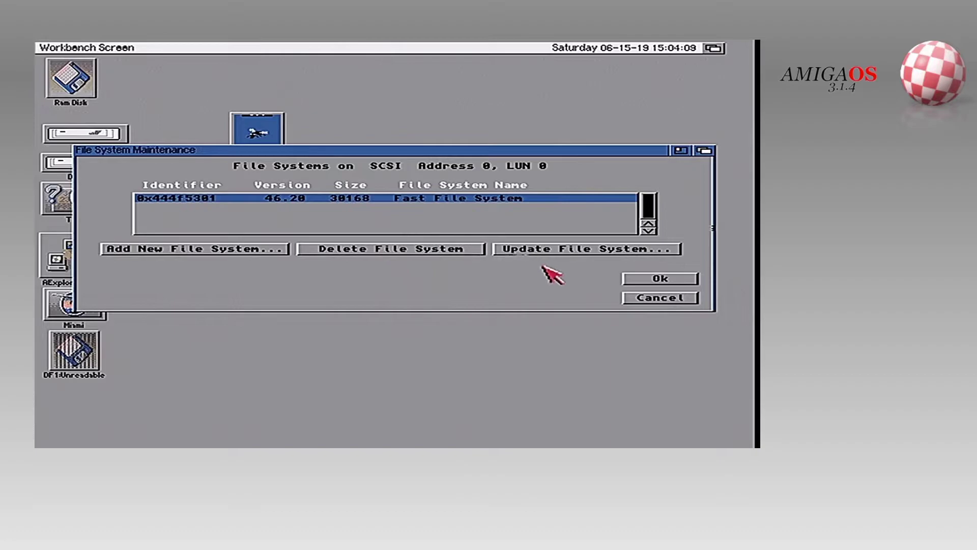
left_click(650, 281)
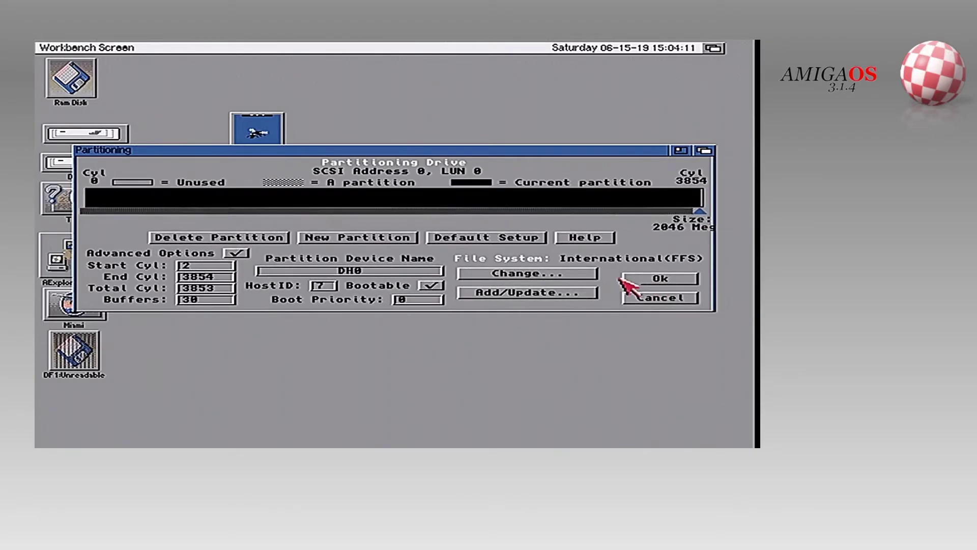
left_click(652, 281)
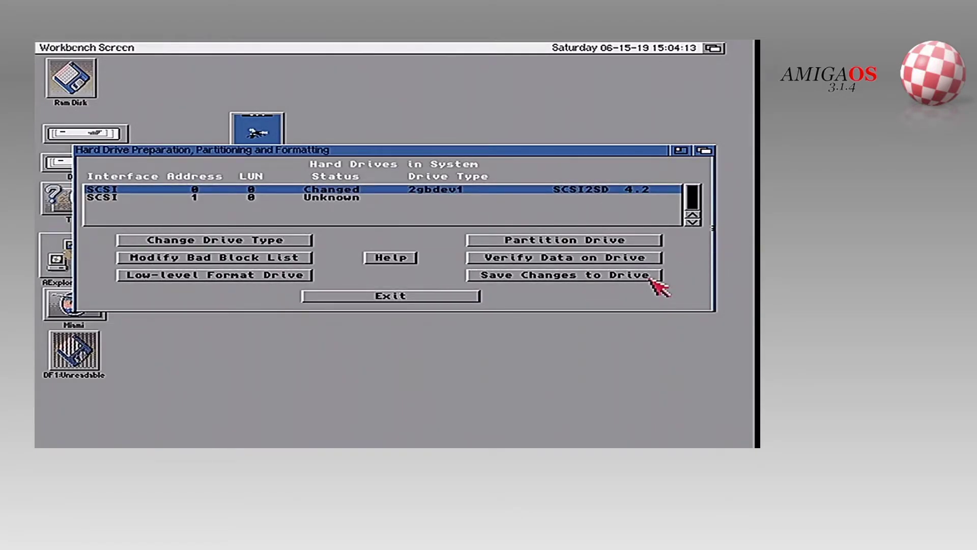
left_click(548, 277)
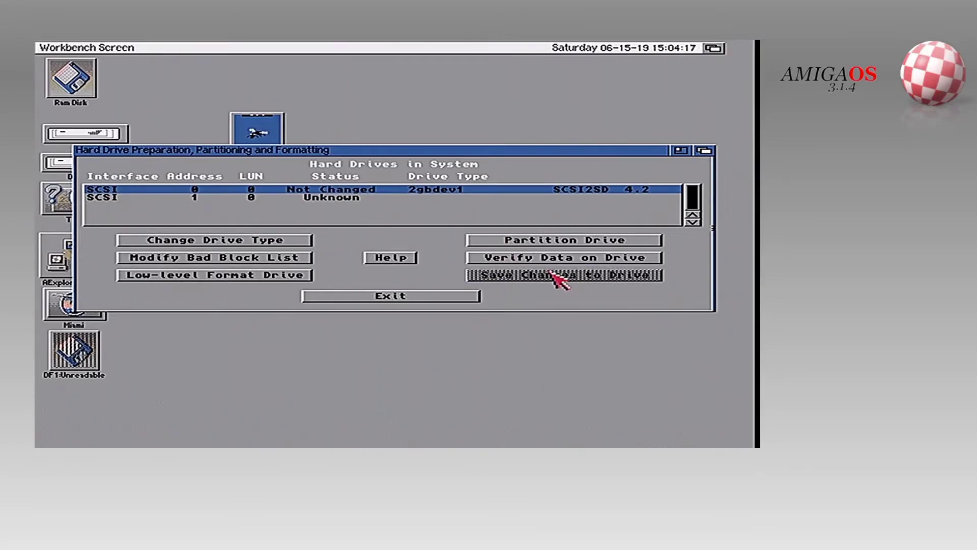
For SCSI unit 1, define a 16gdev2 drive type from its read geometry (track size 68) and assign it
left_click(328, 197)
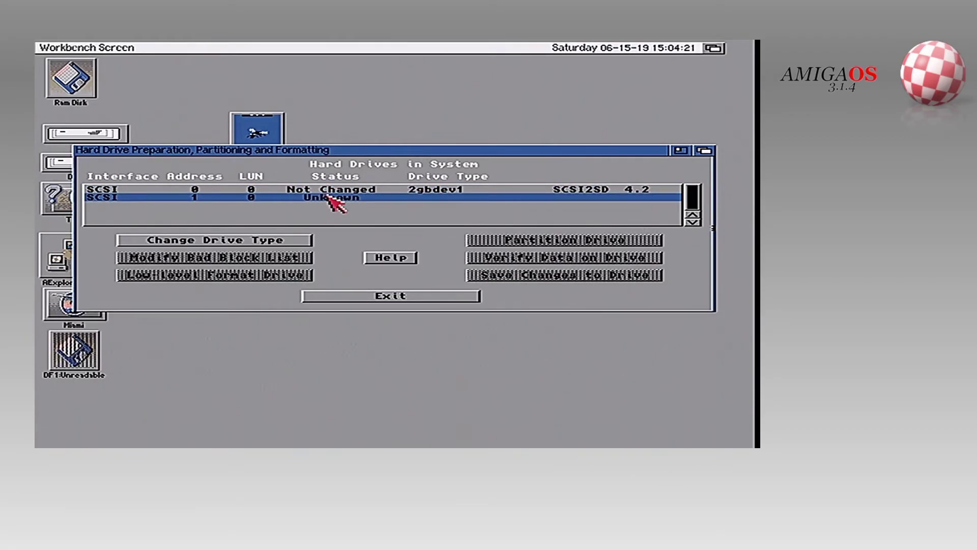
left_click(270, 241)
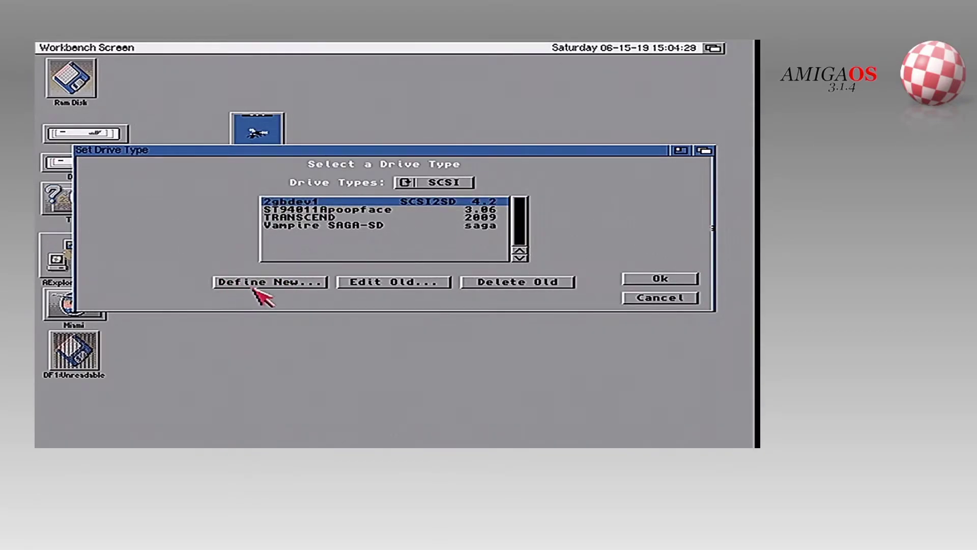
left_click(288, 282)
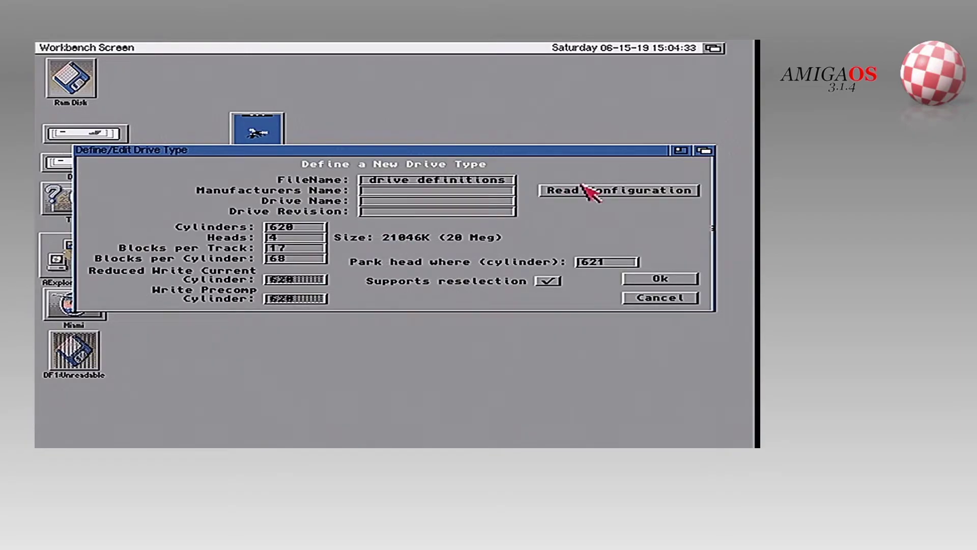
left_click(582, 192)
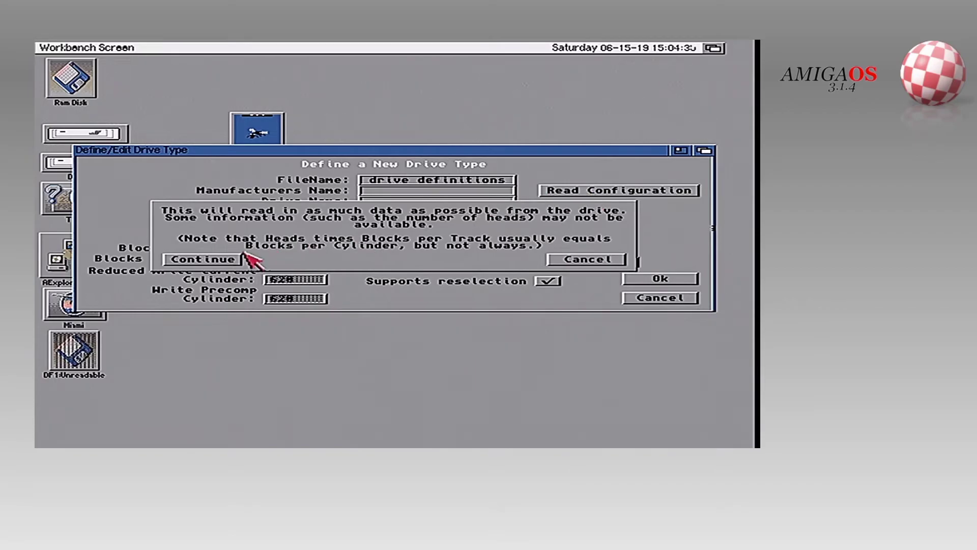
left_click(210, 258)
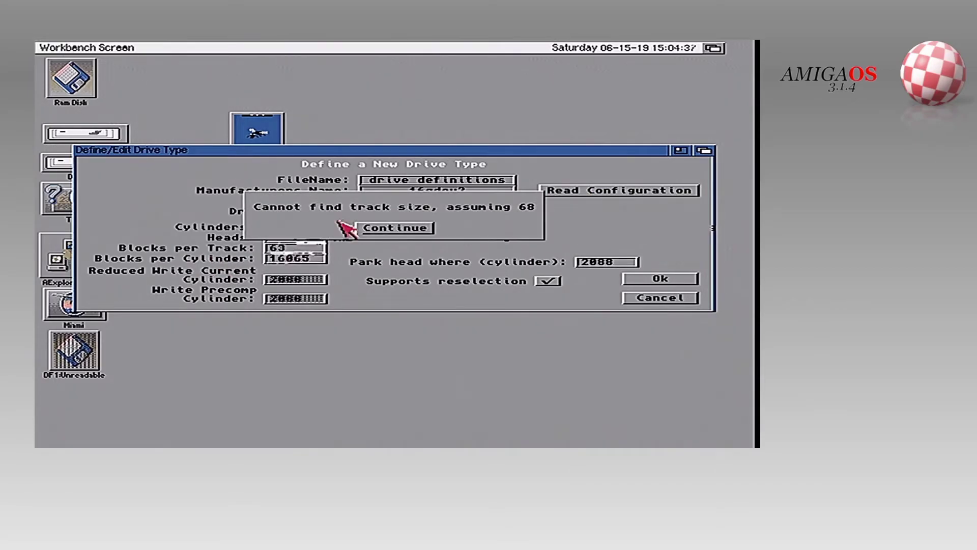
left_click(409, 227)
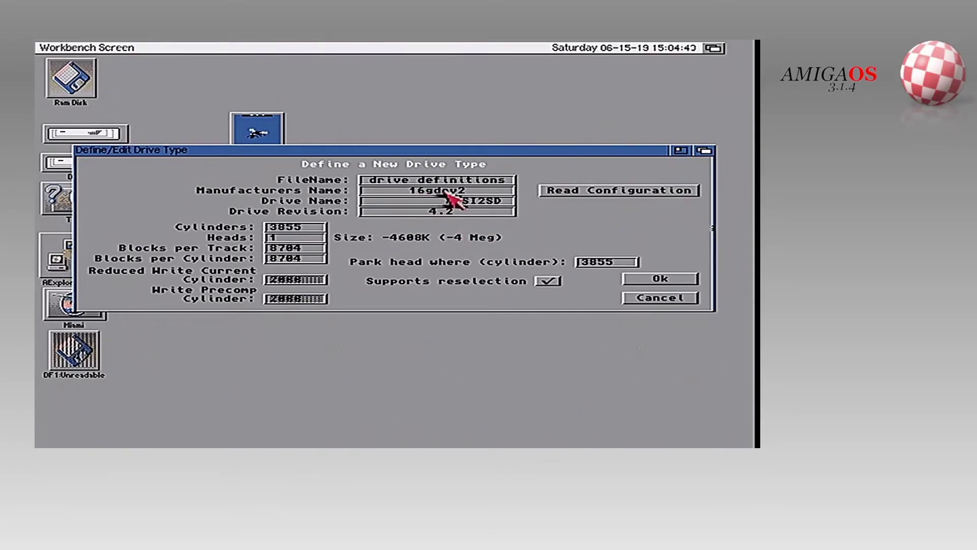
left_click(616, 192)
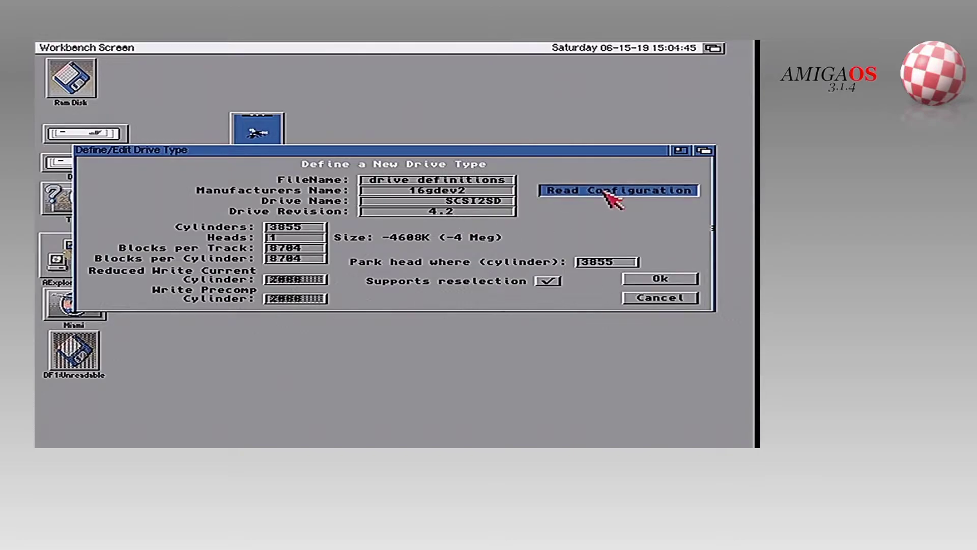
left_click(655, 280)
left_click(655, 280)
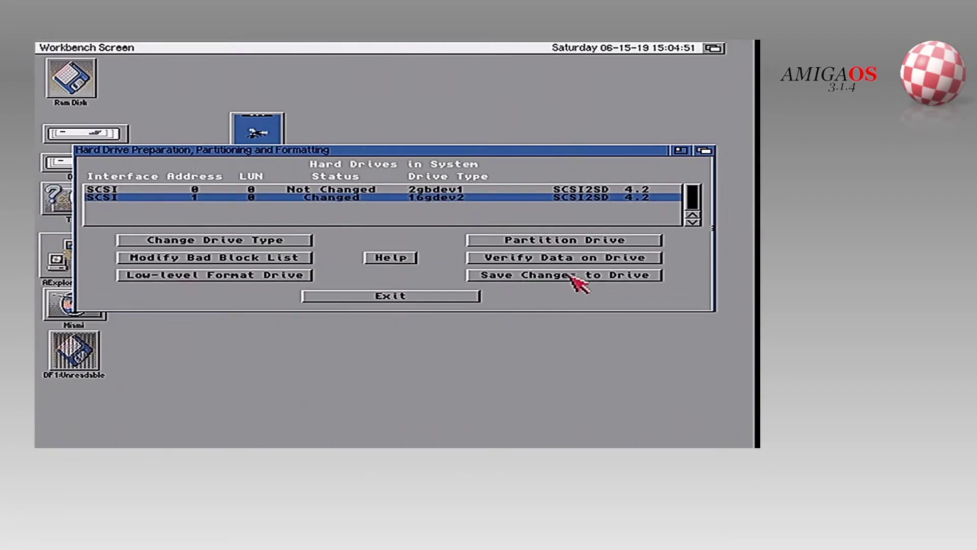
Configure the address-1 drive's 4087 Meg FFS partition DH2 with 150 buffers, not bootable
left_click(580, 239)
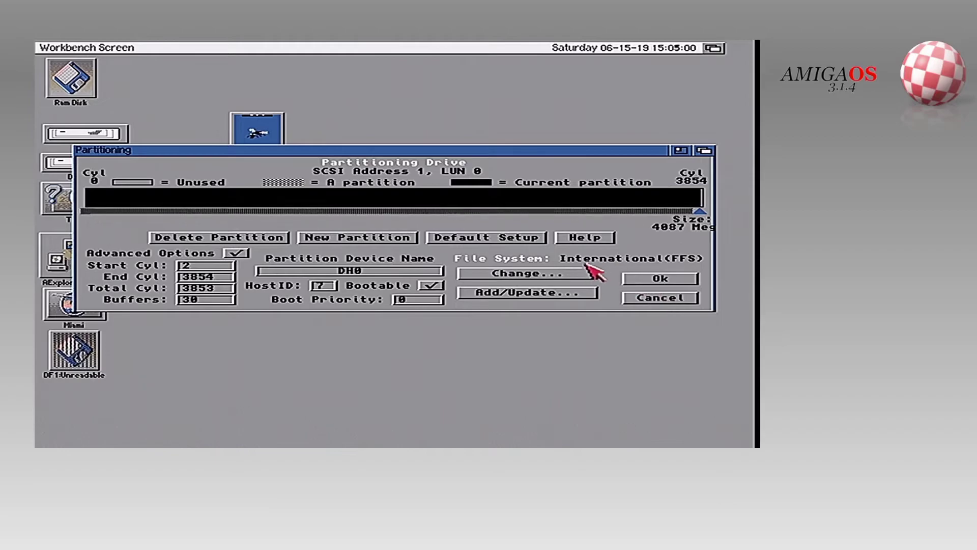
left_click(516, 294)
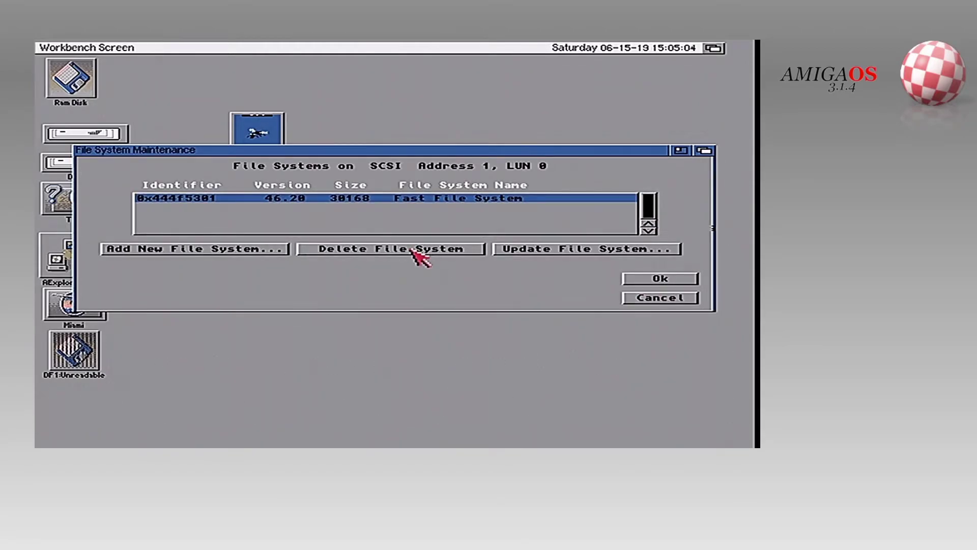
left_click(653, 281)
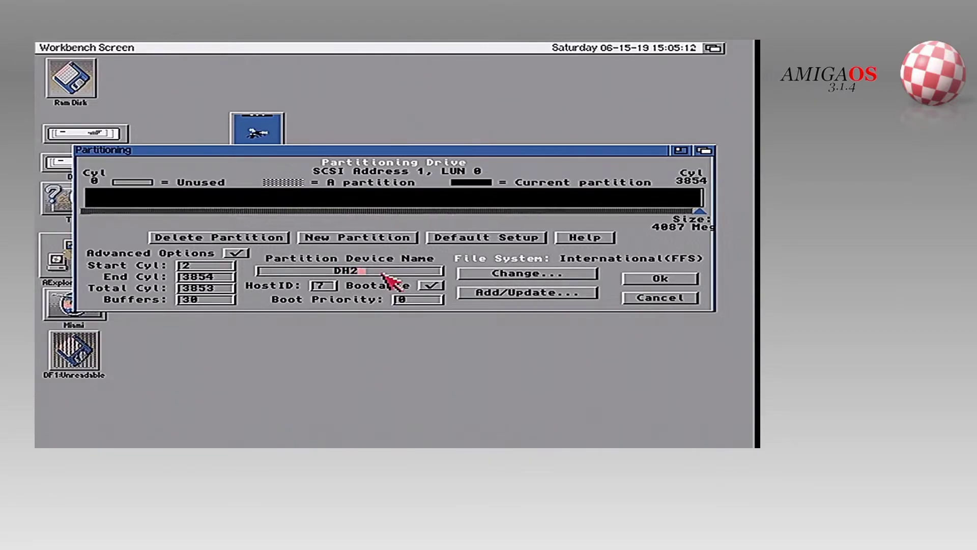
left_click(640, 280)
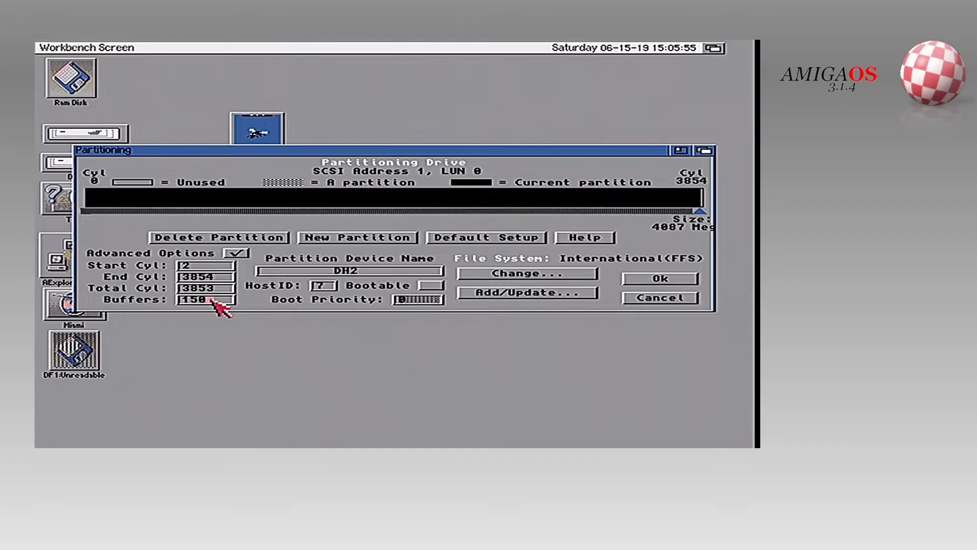
left_click(661, 283)
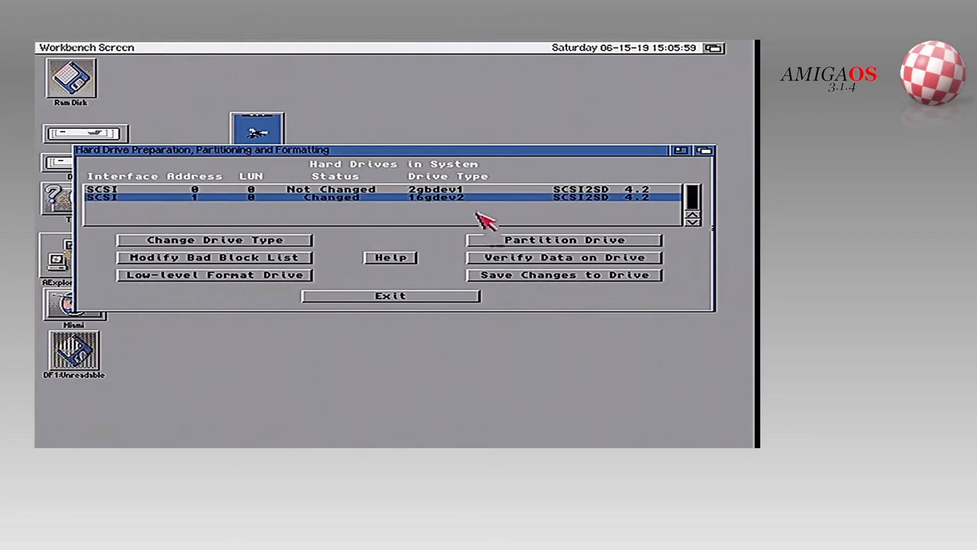
Rename the first drive's partition DH0 to WORK and accept the partition settings
left_click(465, 189)
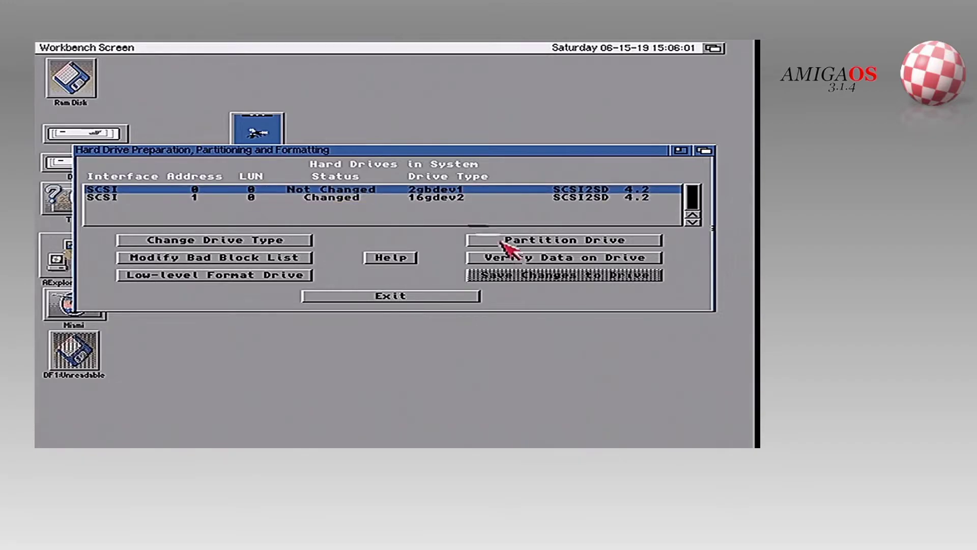
left_click(557, 241)
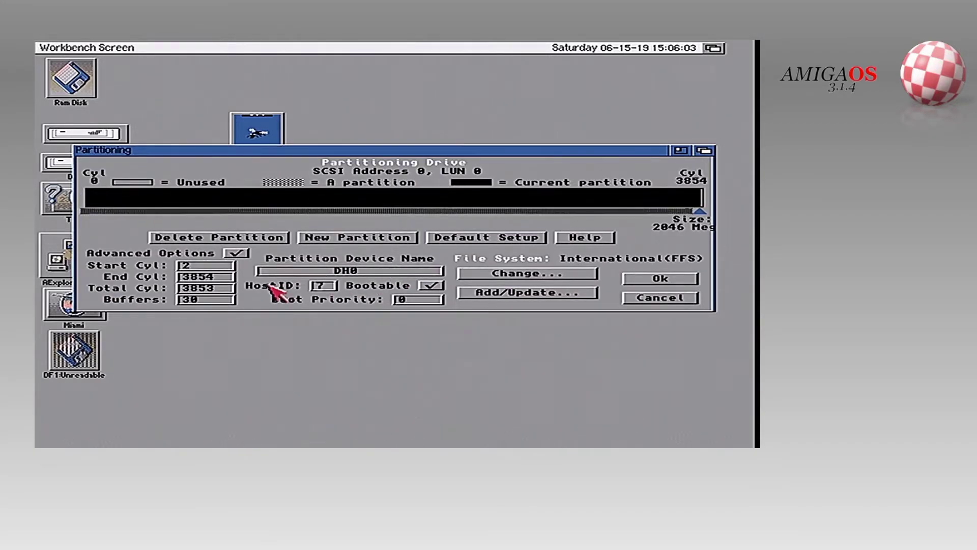
left_click(383, 271)
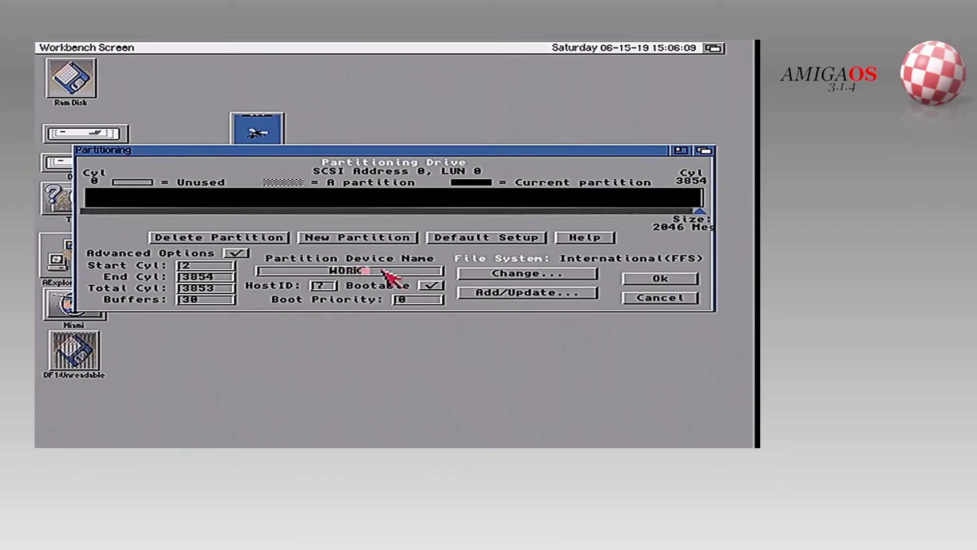
key("Return")
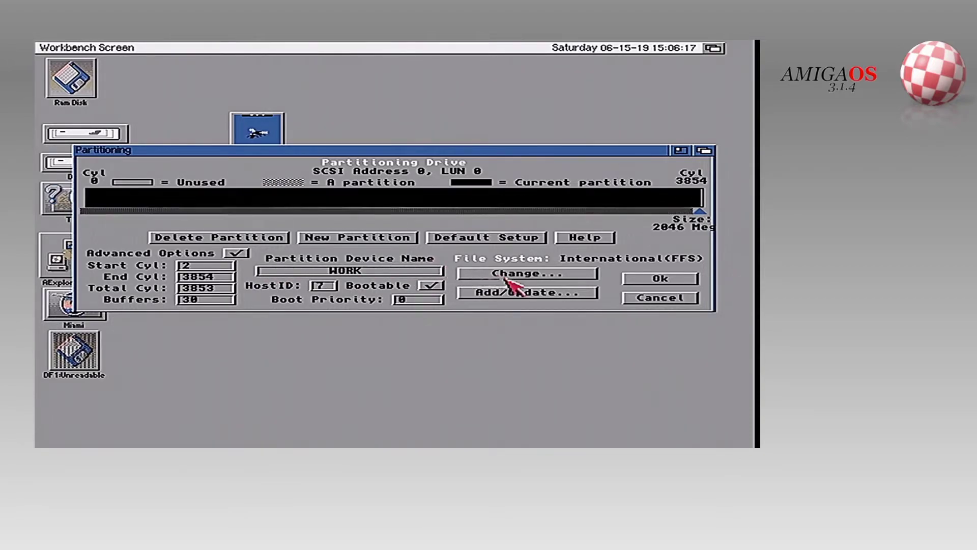
left_click(645, 279)
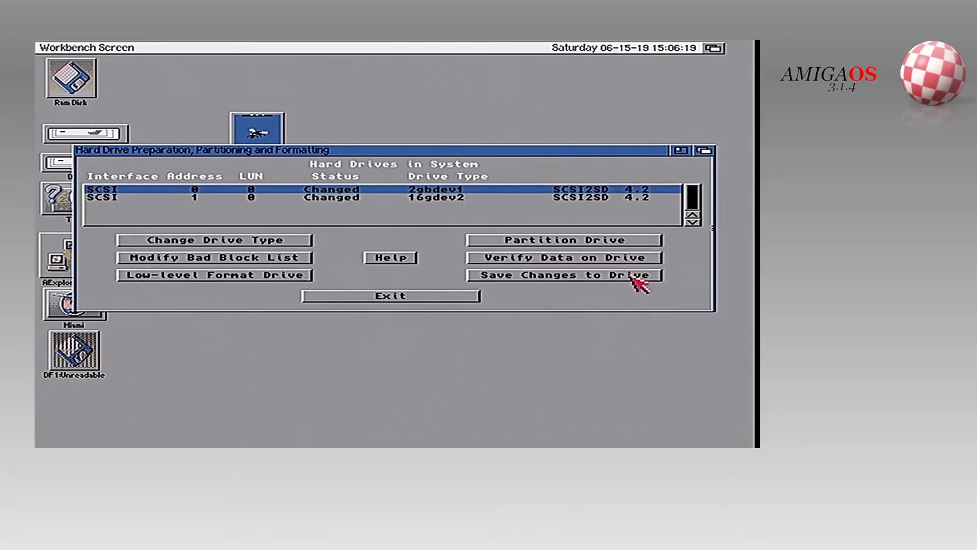
Save the partition changes to both drives, SCSI 0 and SCSI 1 (16gdev2)
left_click(564, 277)
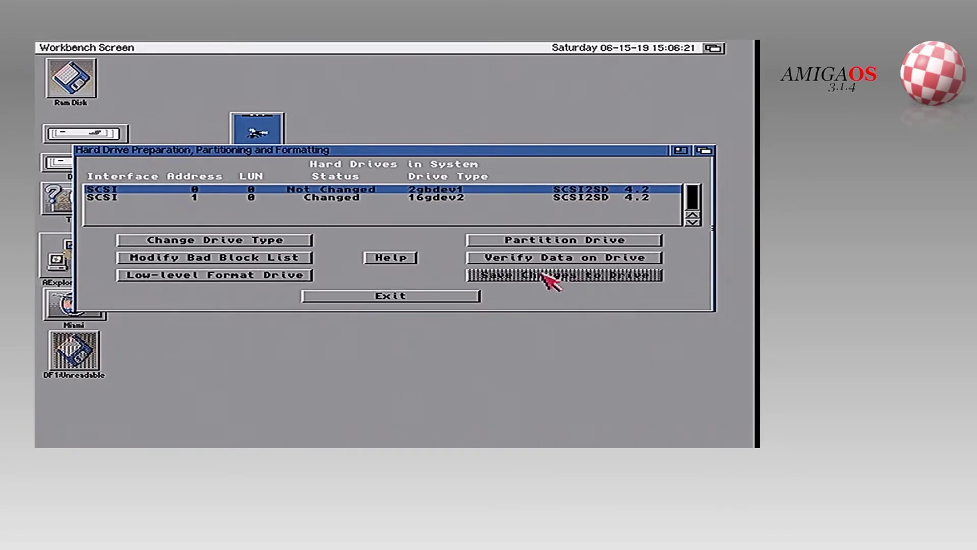
left_click(366, 199)
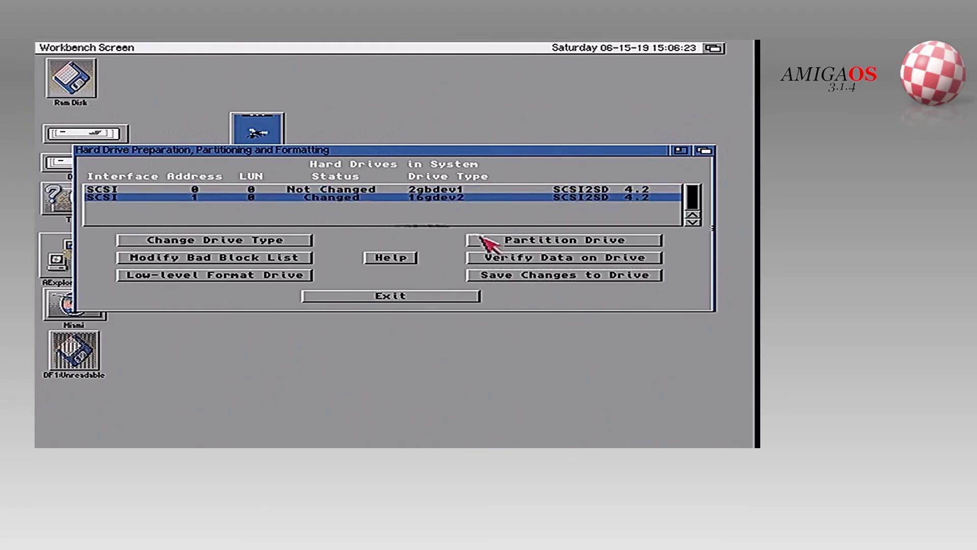
left_click(530, 277)
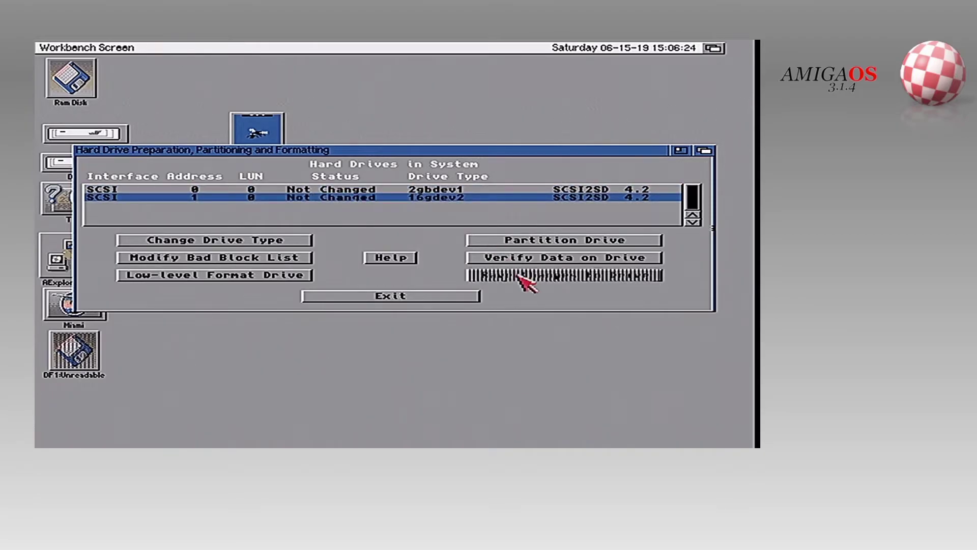
Exit HDToolBox so Workbench shows the uninitialized WORK and DH2 volume icons
left_click(417, 296)
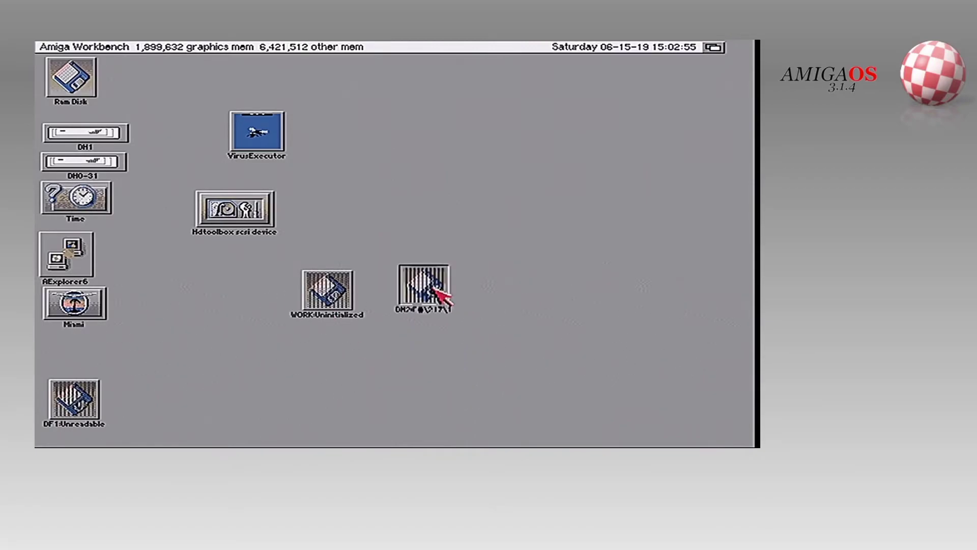
Quick-format the WORK partition with International Mode off, confirming both warnings
right_click(162, 47)
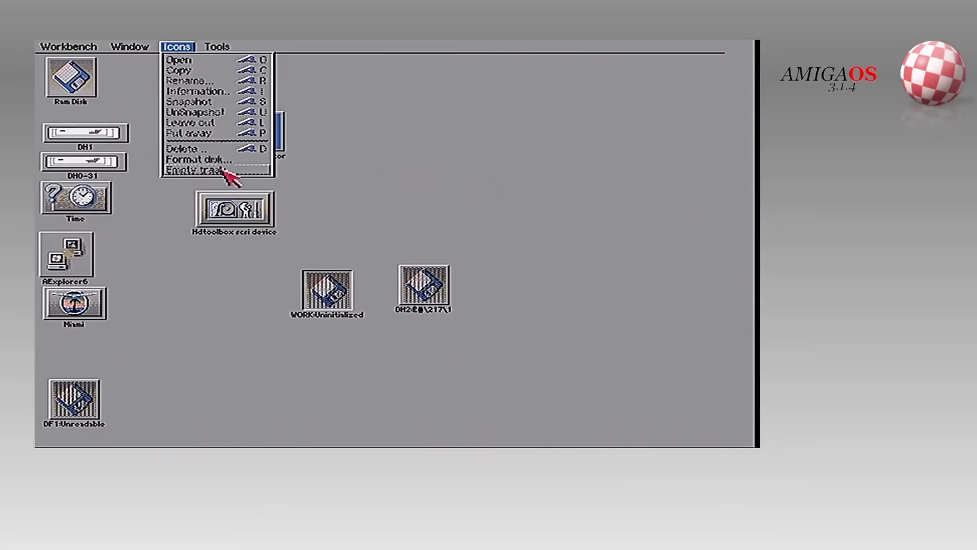
right_click(220, 162)
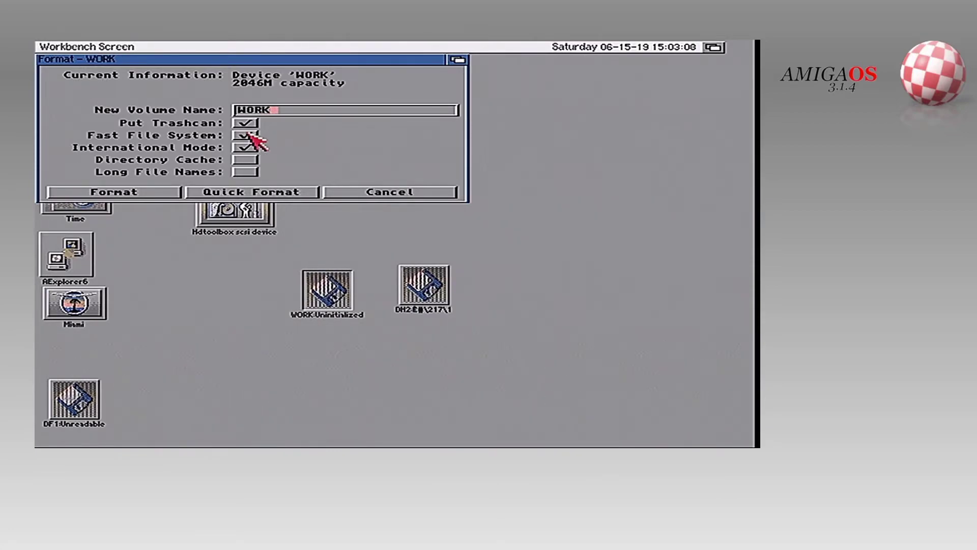
left_click(248, 148)
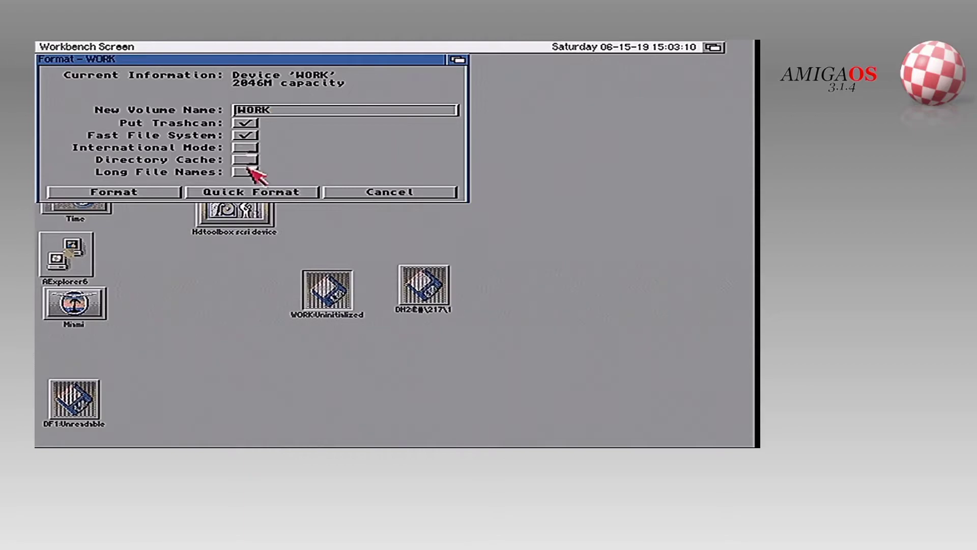
left_click(271, 192)
left_click(72, 153)
left_click(65, 135)
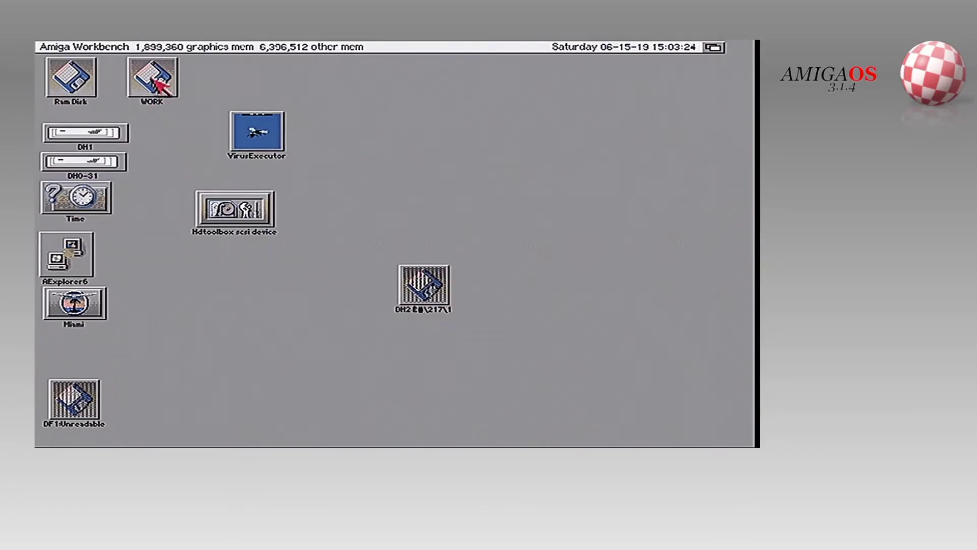
Move the WORK volume icon toward the desktop centre and select the DH2 volume
left_click_drag(153, 79, 393, 157)
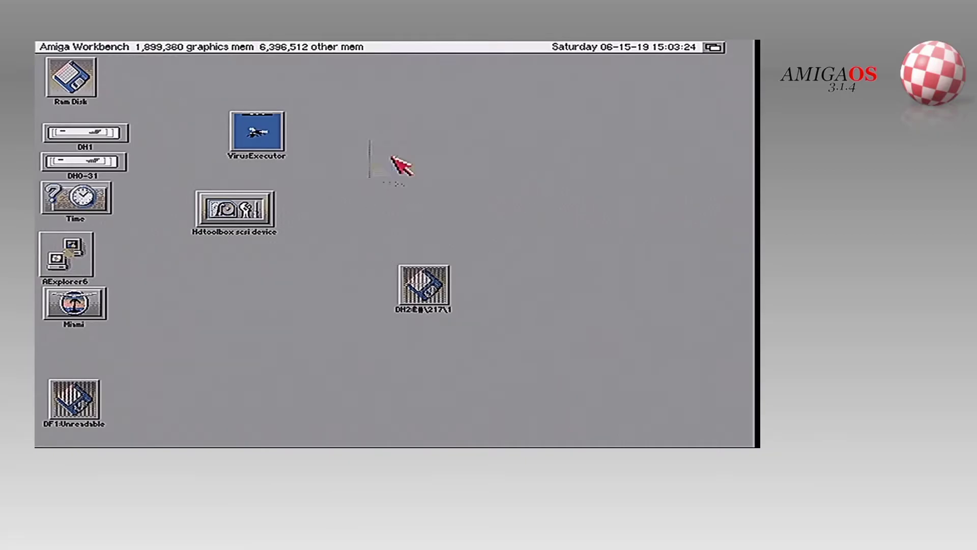
left_click(433, 292)
right_click(153, 45)
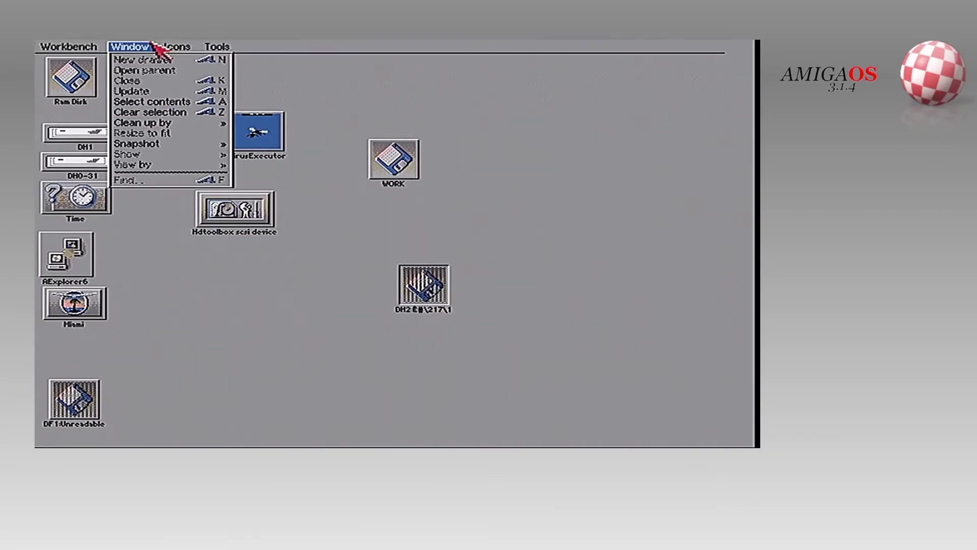
Quick-format DH2, cancel the out-of-memory validation error, and centre the format window
mouse_move(178, 47)
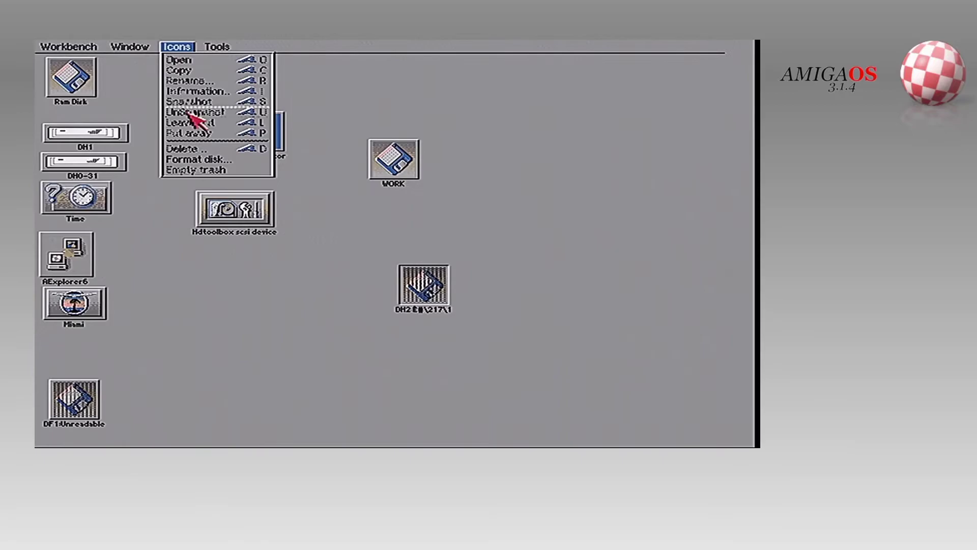
right_click(212, 162)
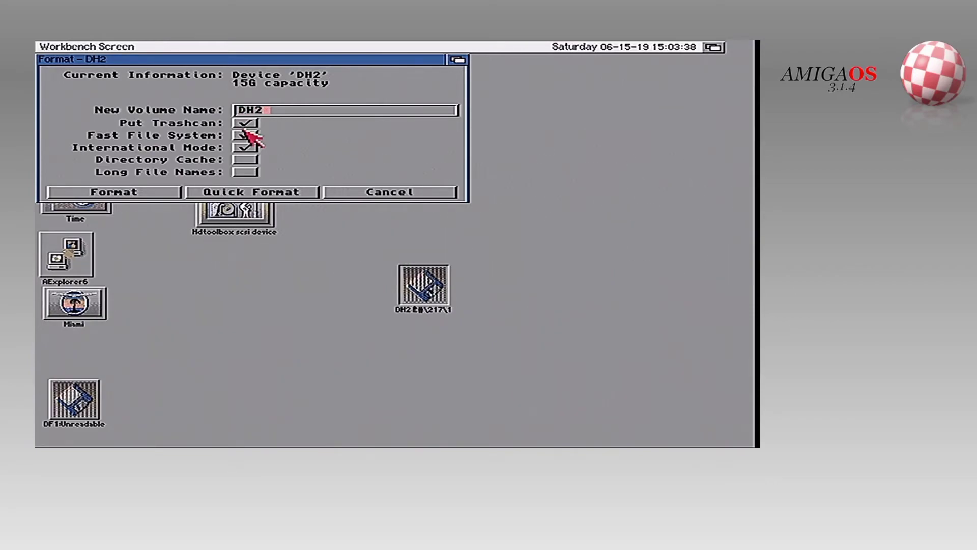
left_click(258, 191)
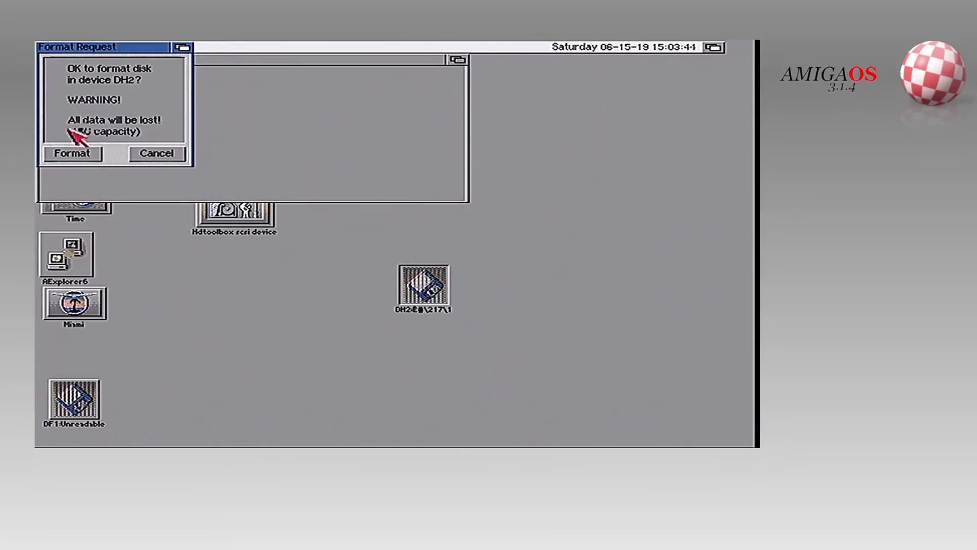
left_click(81, 154)
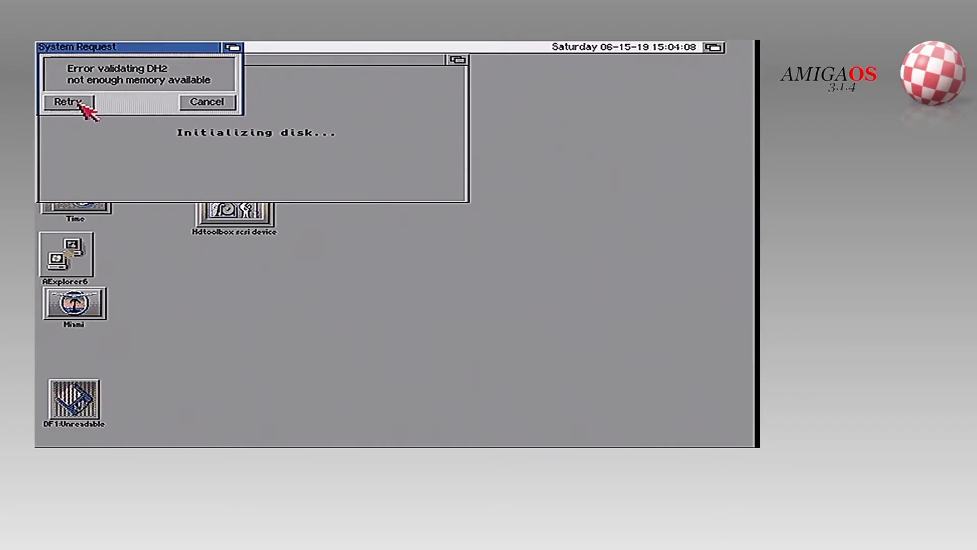
left_click(203, 103)
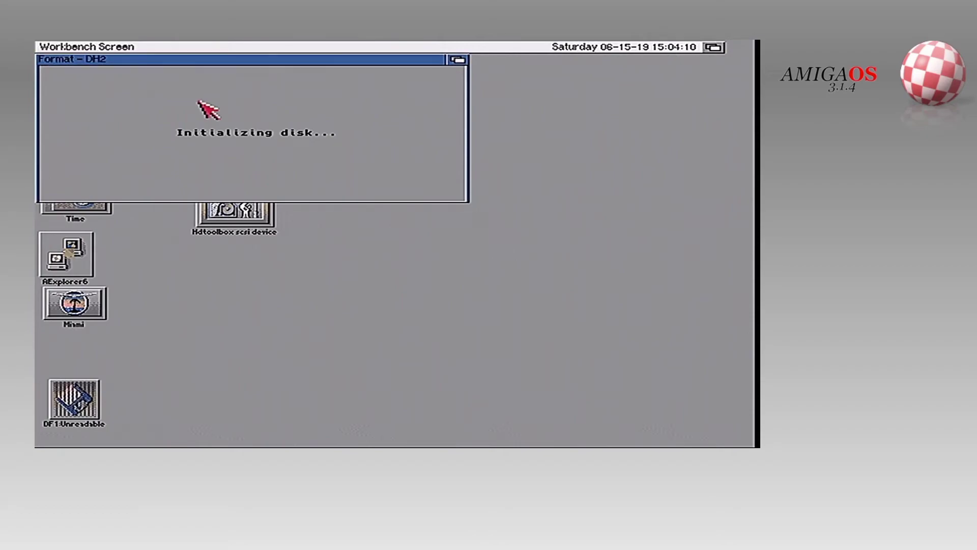
left_click_drag(159, 65, 331, 286)
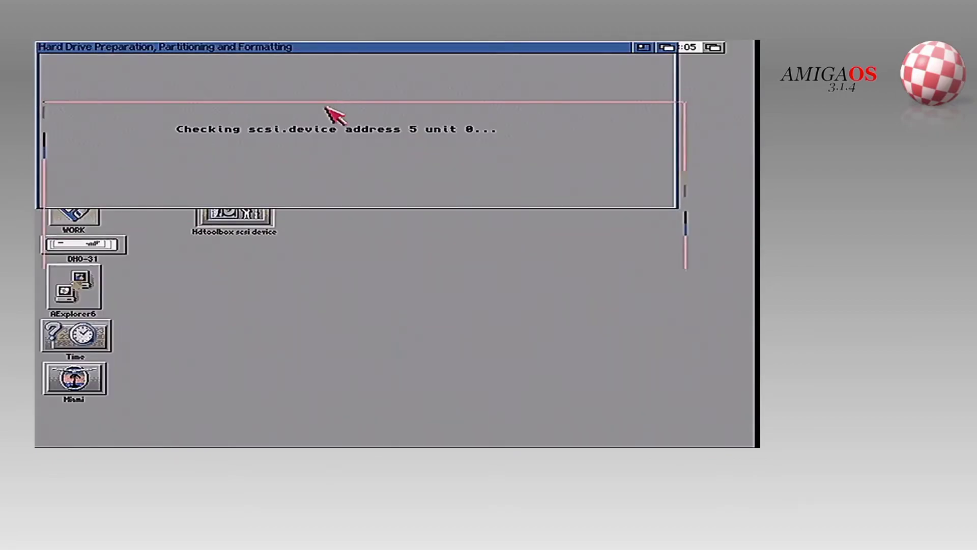
Open partitioning for the 16gdev2 drive (SCSI 1) with Advanced Options shown
left_click_drag(331, 114, 337, 149)
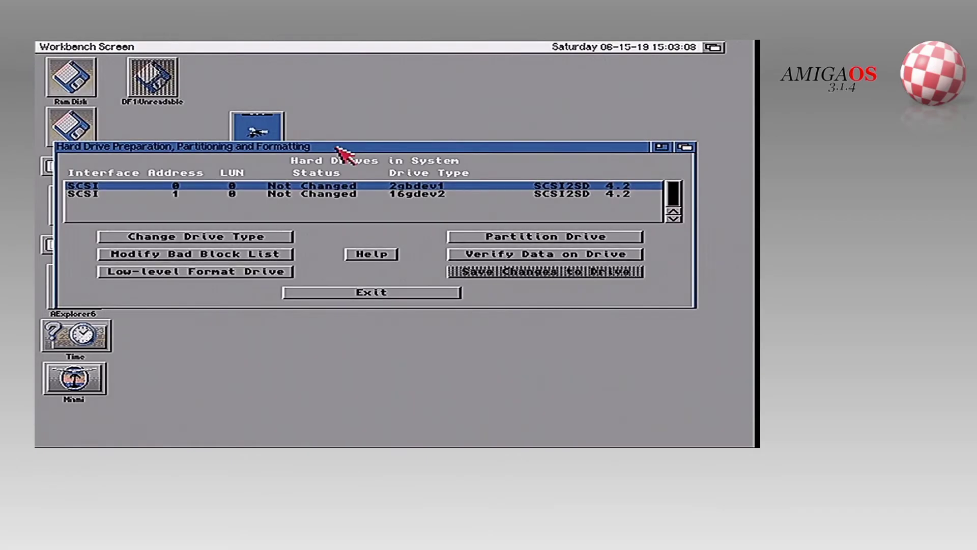
left_click(390, 195)
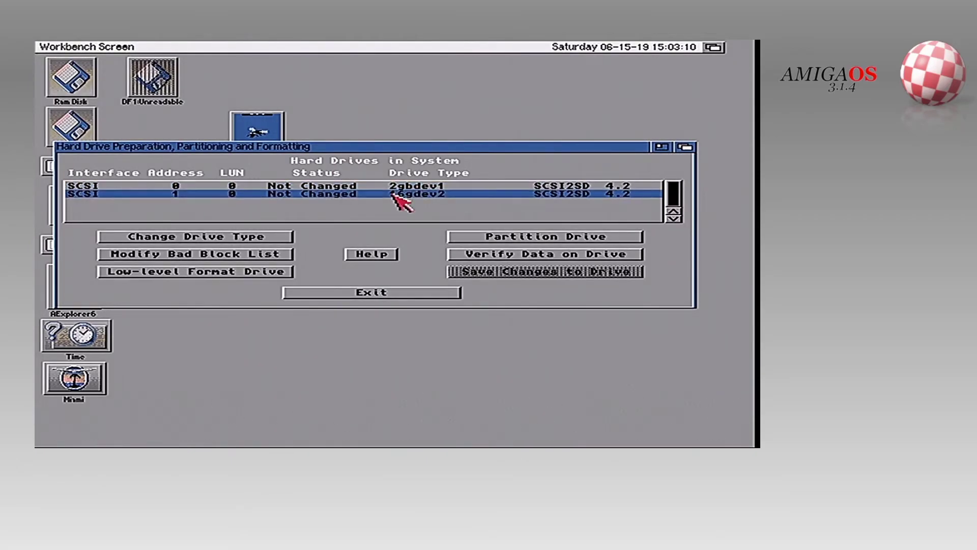
left_click(488, 236)
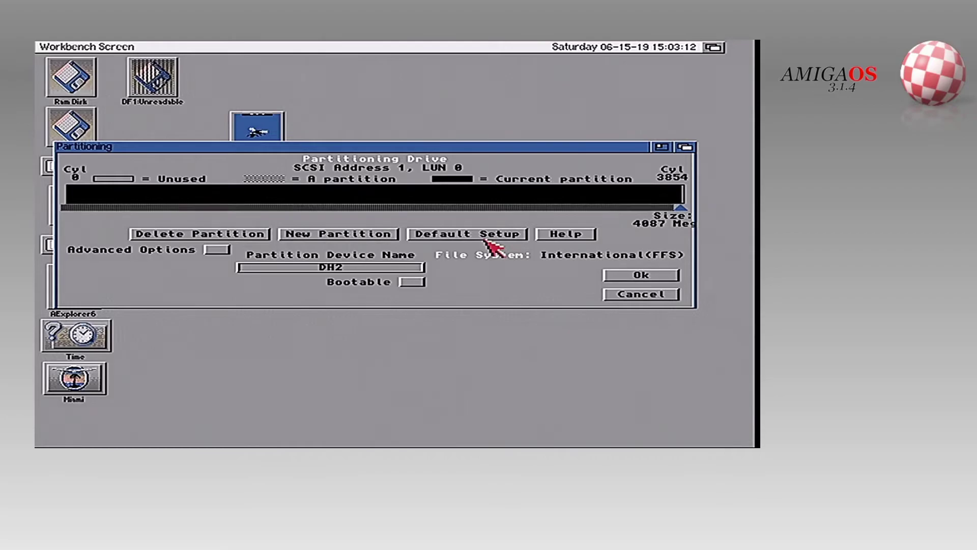
left_click(218, 251)
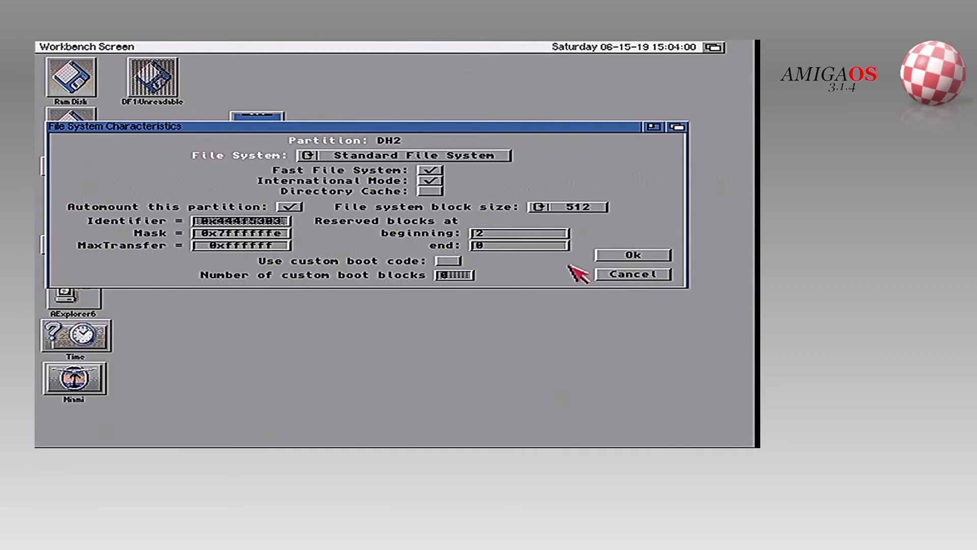
Set DH2's file-system block size to 16384 and accept the file system settings
left_click(539, 208)
left_click(539, 208)
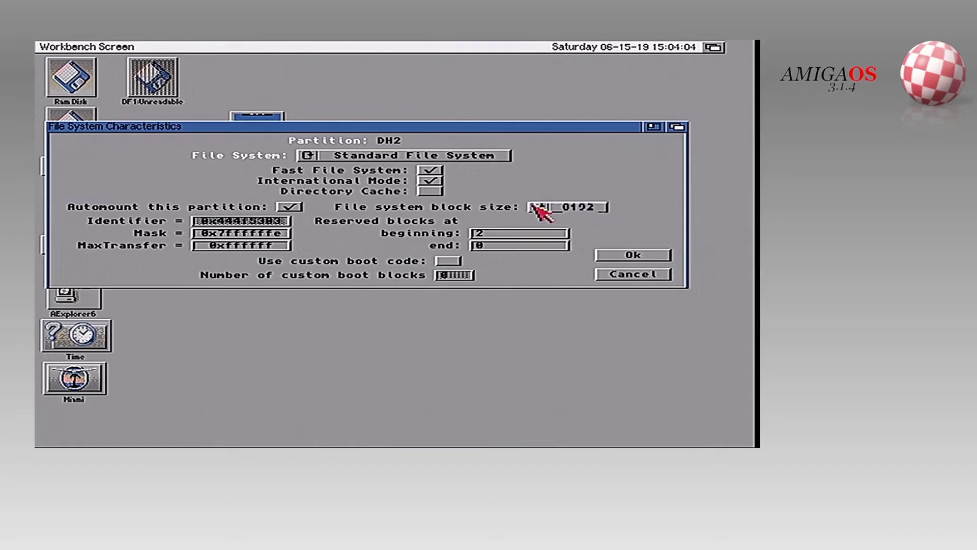
left_click(538, 207)
left_click(539, 208)
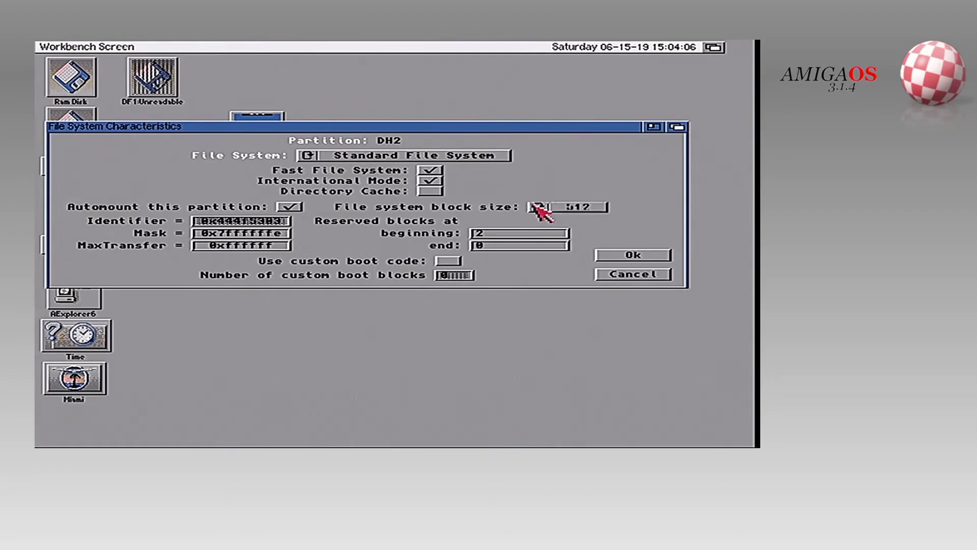
left_click(539, 208)
left_click(539, 207)
left_click(538, 207)
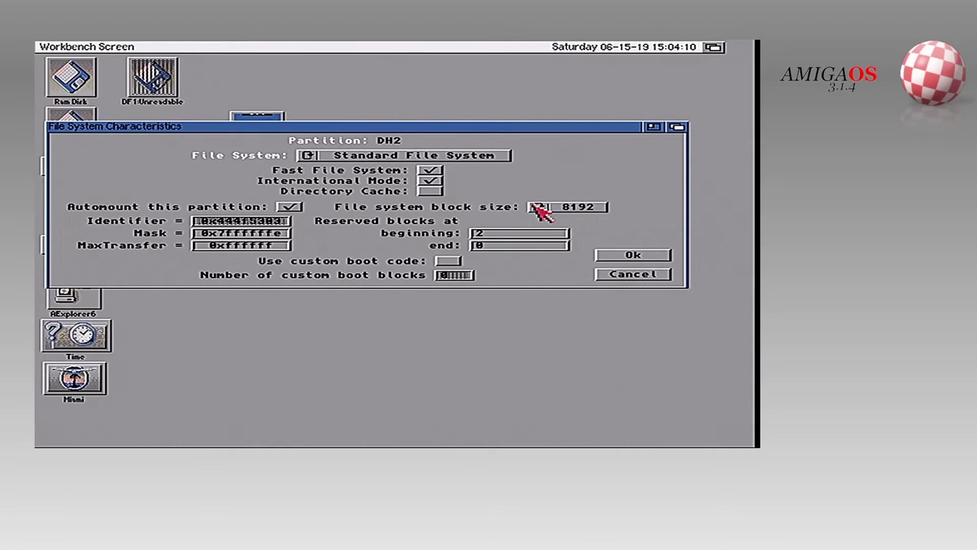
left_click(538, 207)
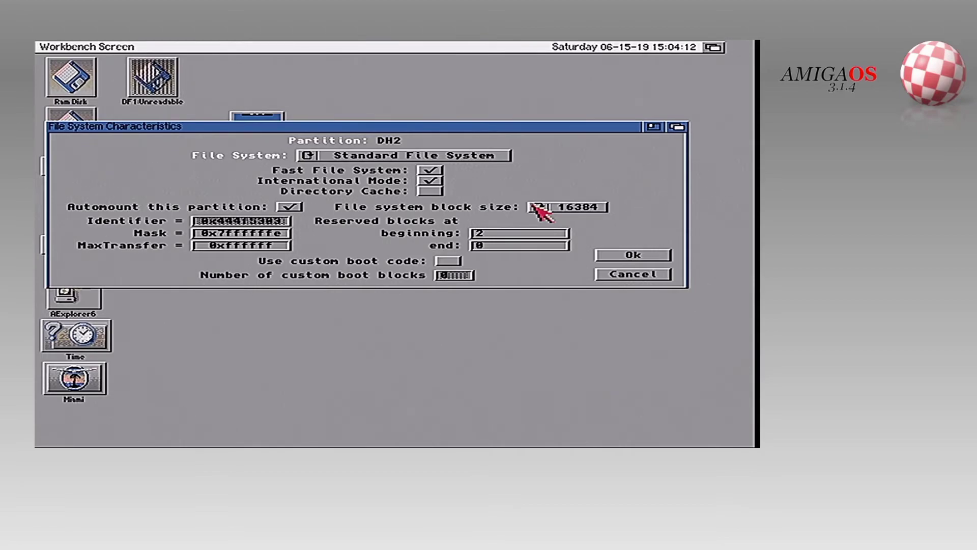
left_click(648, 256)
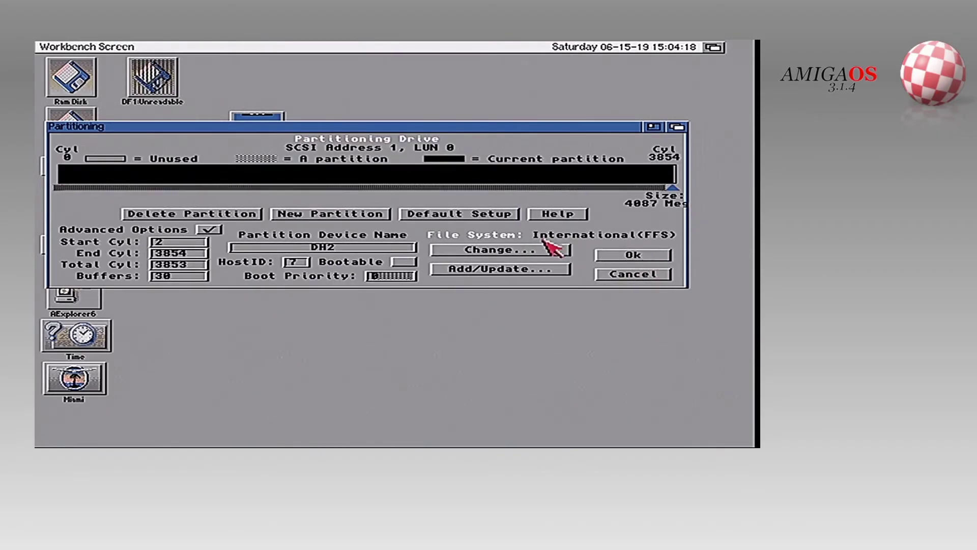
Save the new layout to the address-1 drive, reboot, and dismiss the vectors warning
left_click(630, 258)
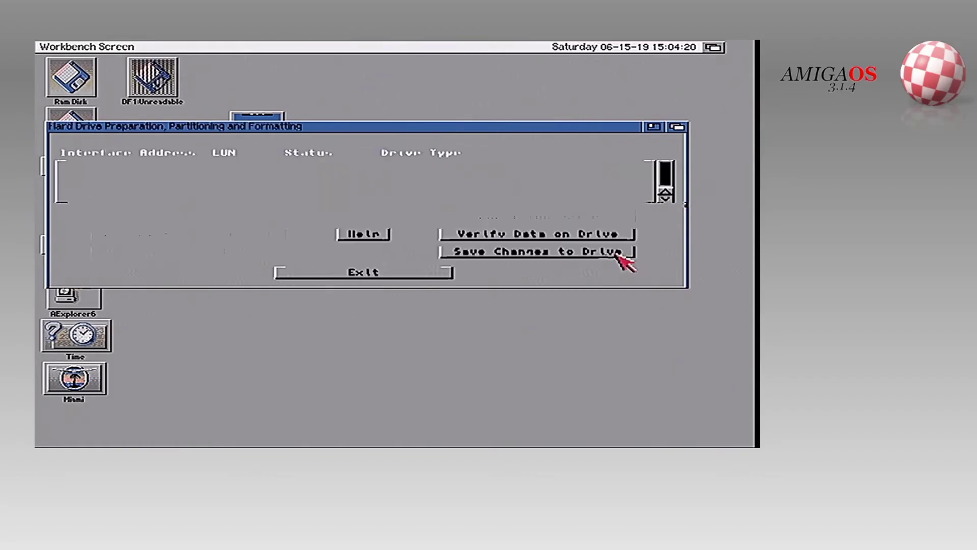
left_click(490, 254)
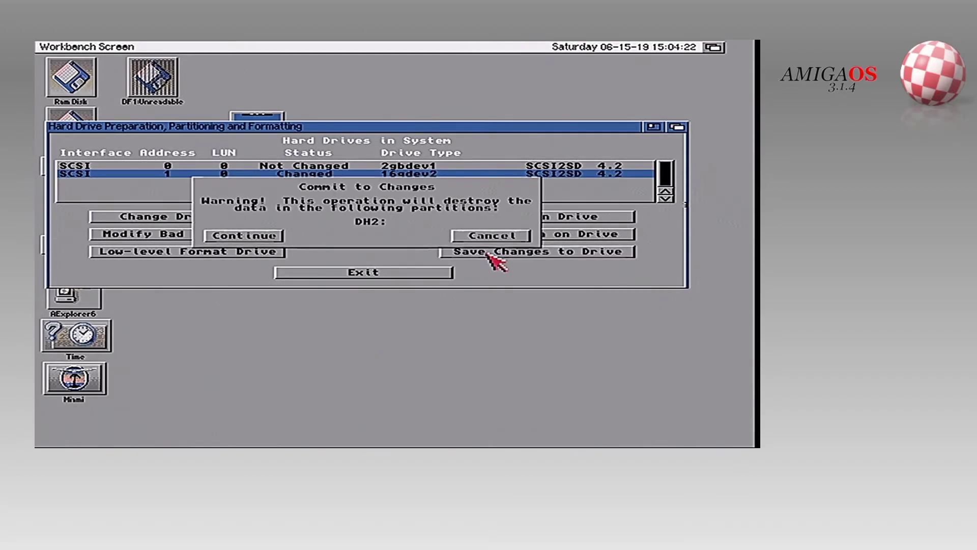
left_click(228, 233)
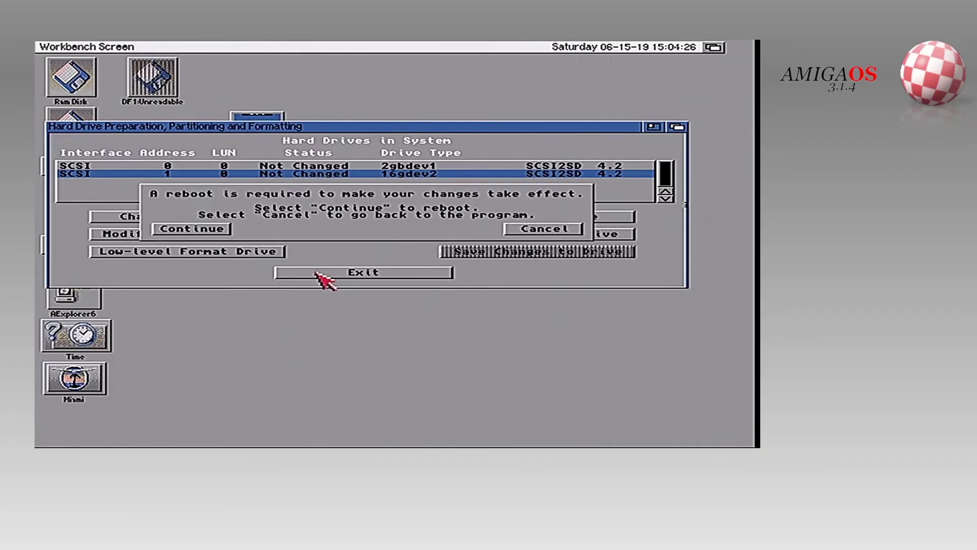
left_click(200, 230)
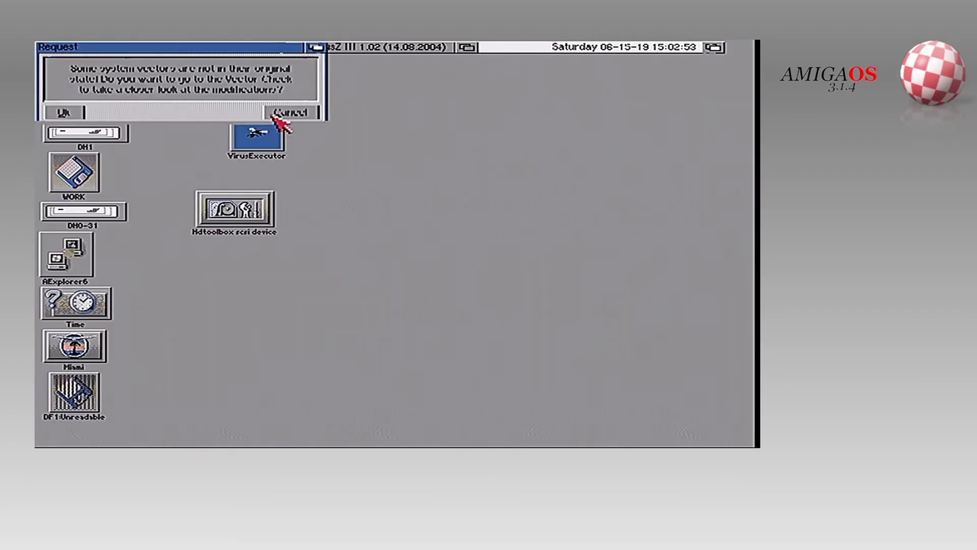
left_click(274, 116)
Quick-format the uninitialized 15G partition as DH2 without a trashcan, confirming both warnings
left_click_drag(162, 89, 401, 213)
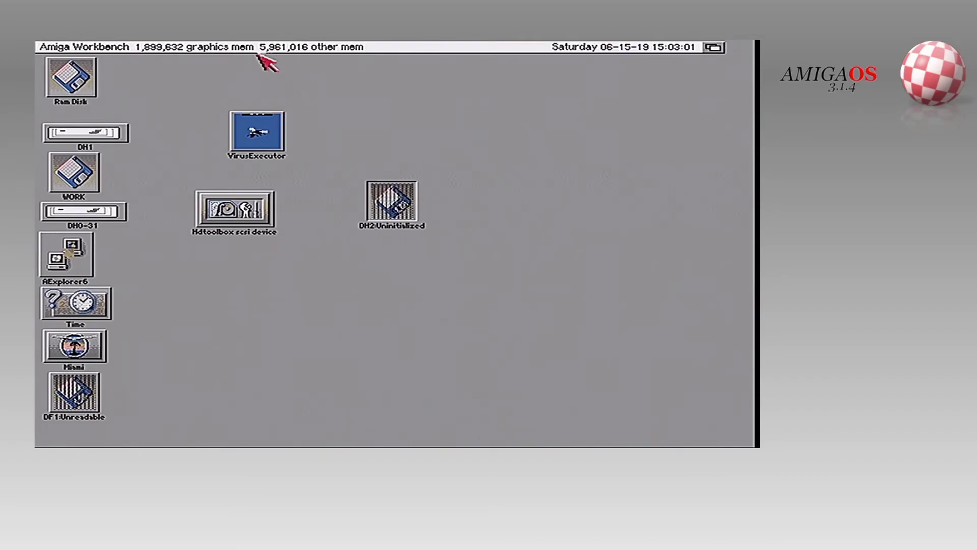
right_click(224, 46)
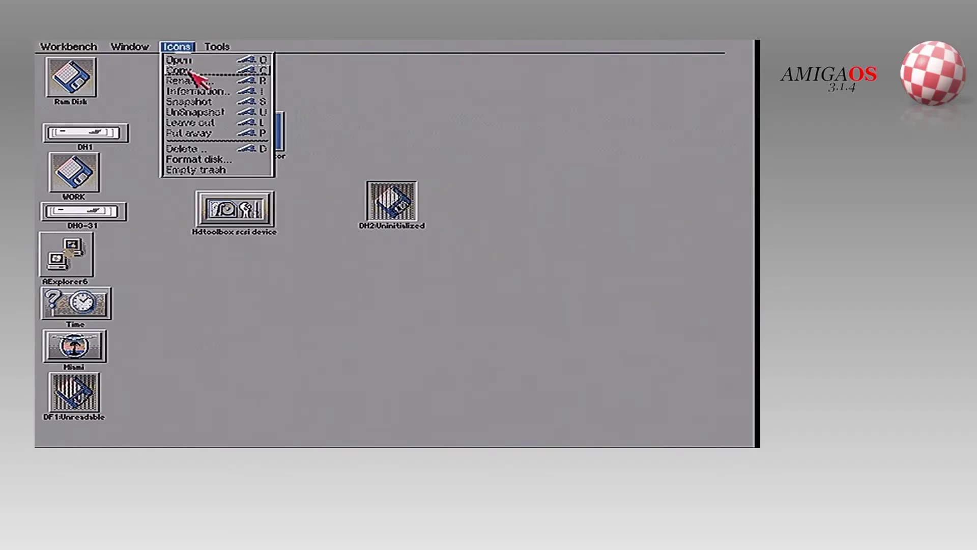
right_click(197, 159)
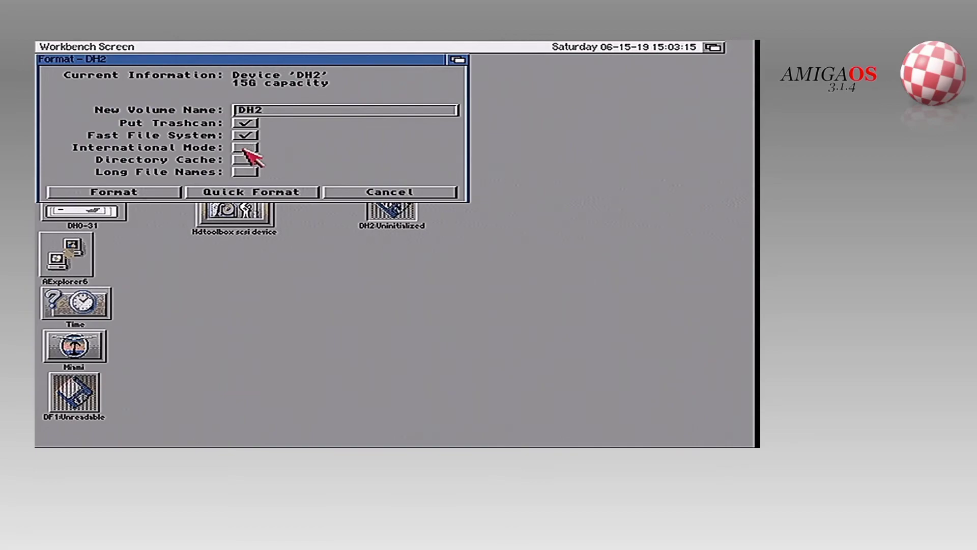
left_click(246, 123)
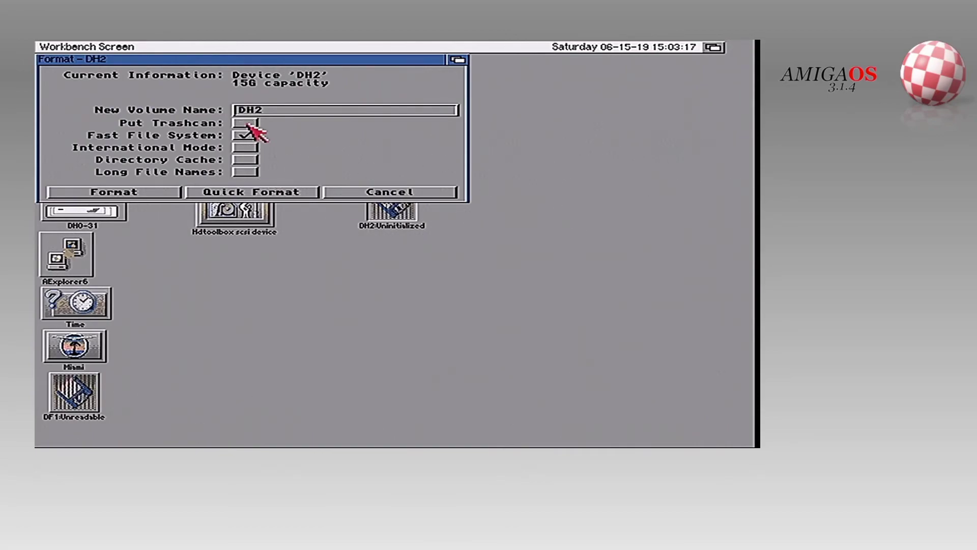
left_click(294, 196)
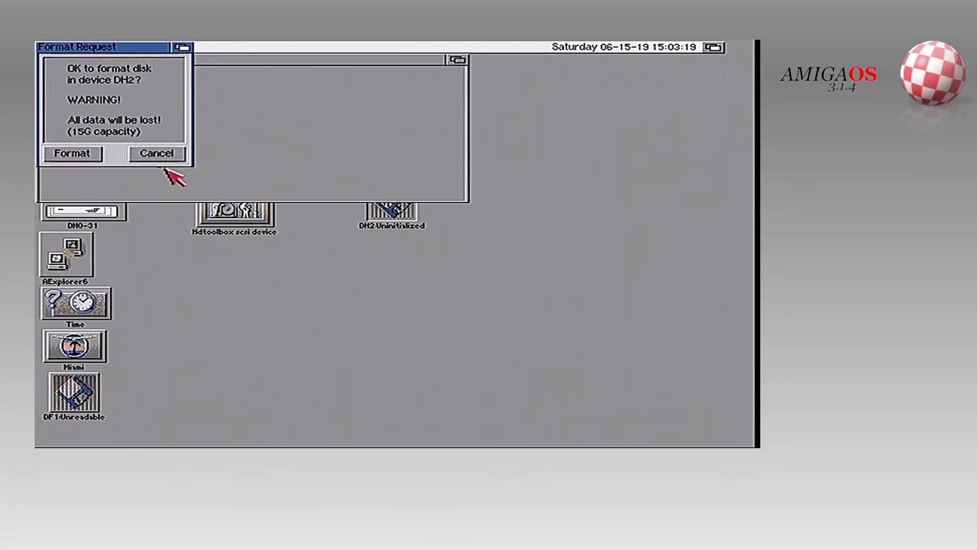
left_click(67, 155)
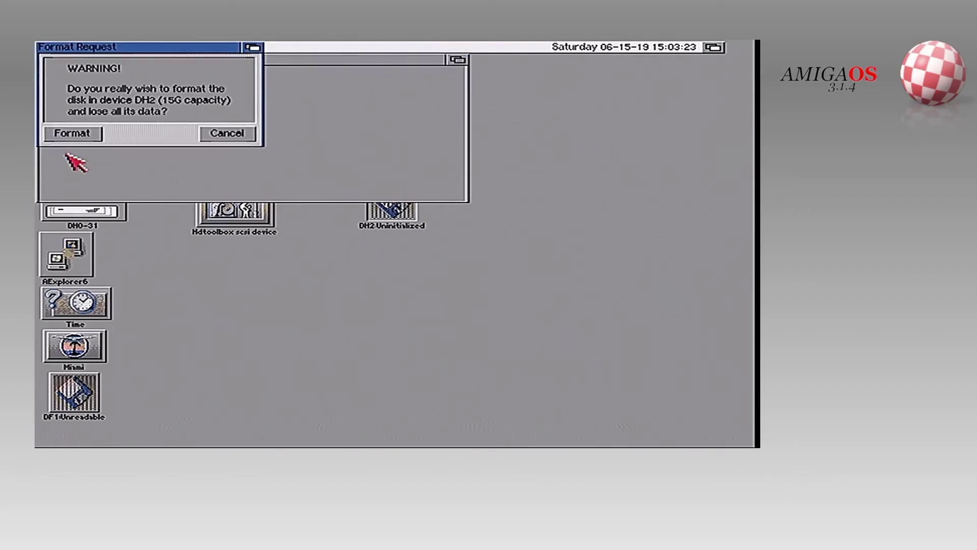
left_click(82, 138)
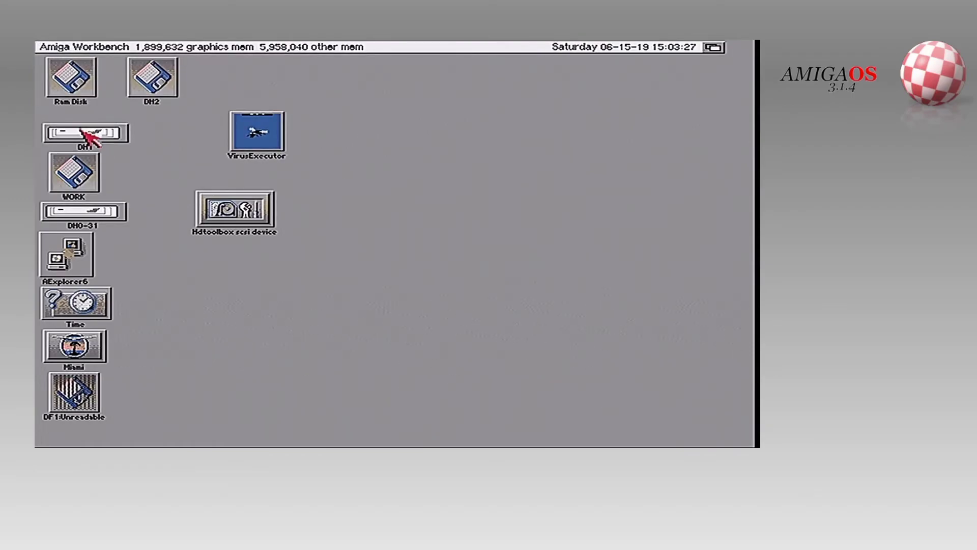
double_click(164, 81)
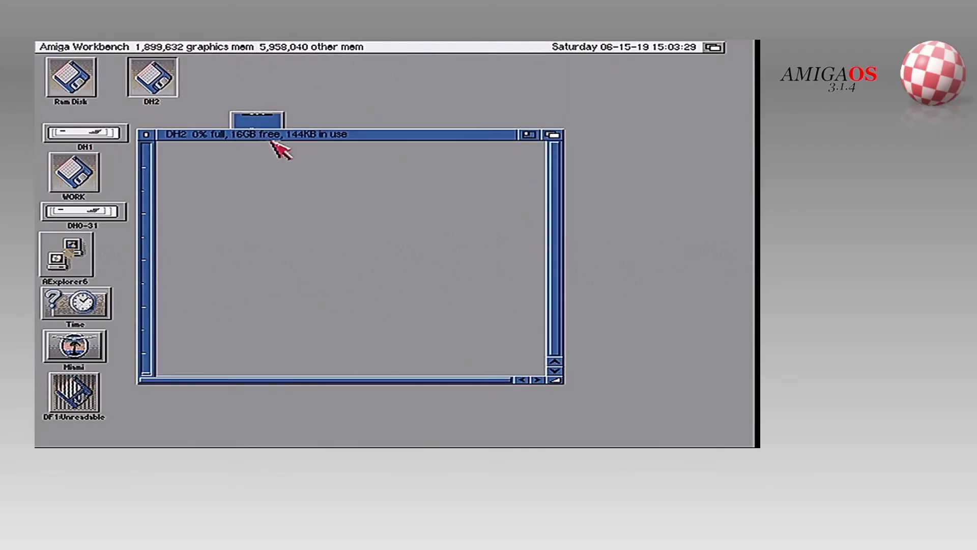
left_click(145, 135)
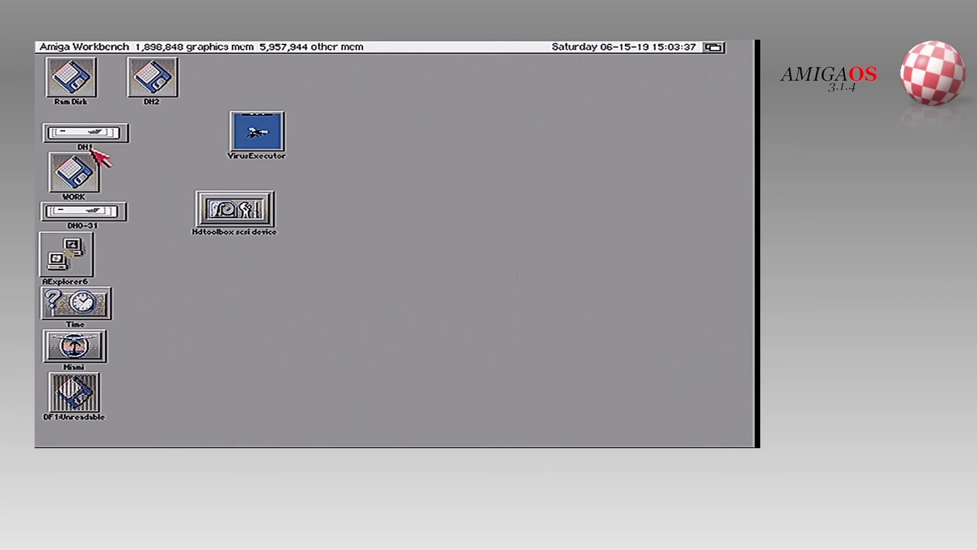
double_click(96, 211)
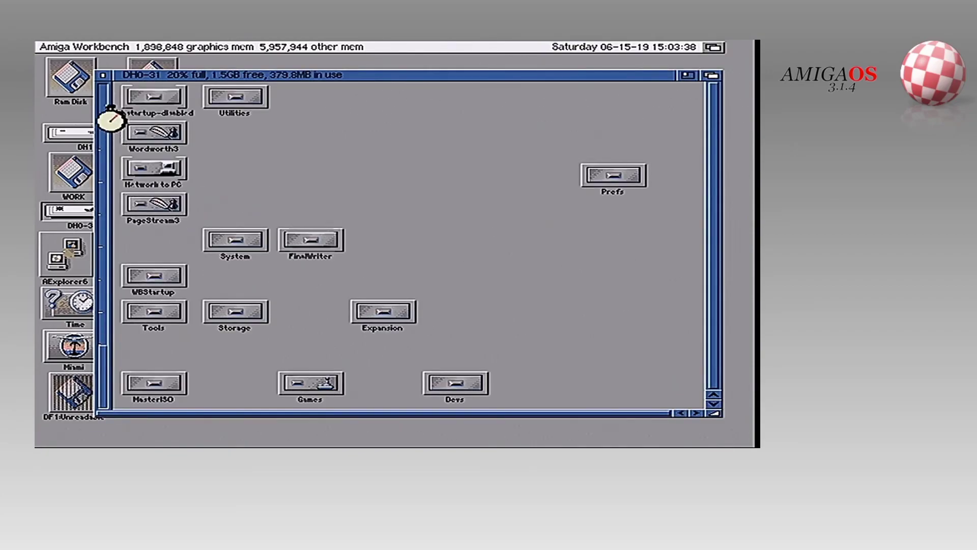
left_click(107, 75)
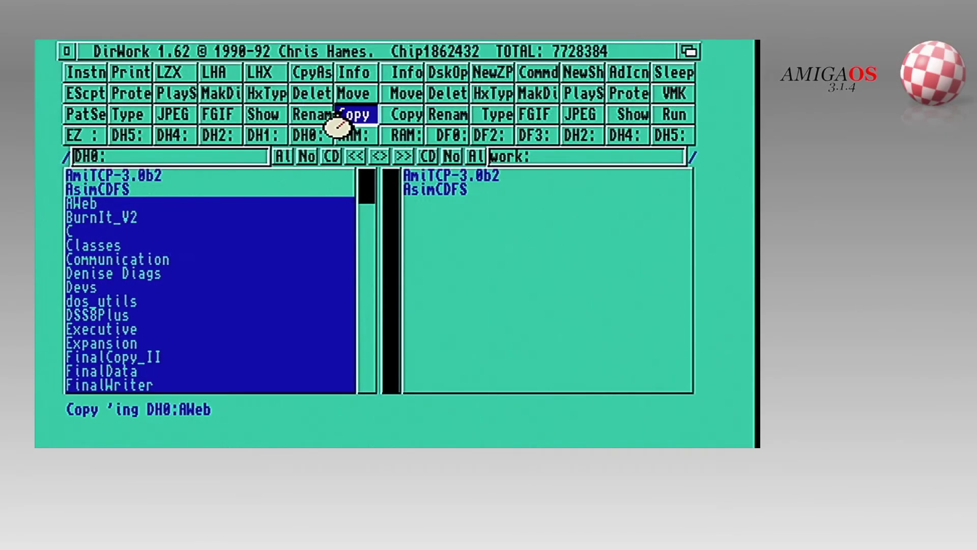
Copy the DH0 folders such as AmiTCP-3.0b2 and AWeb into work:, then return to Workbench
left_click(690, 50)
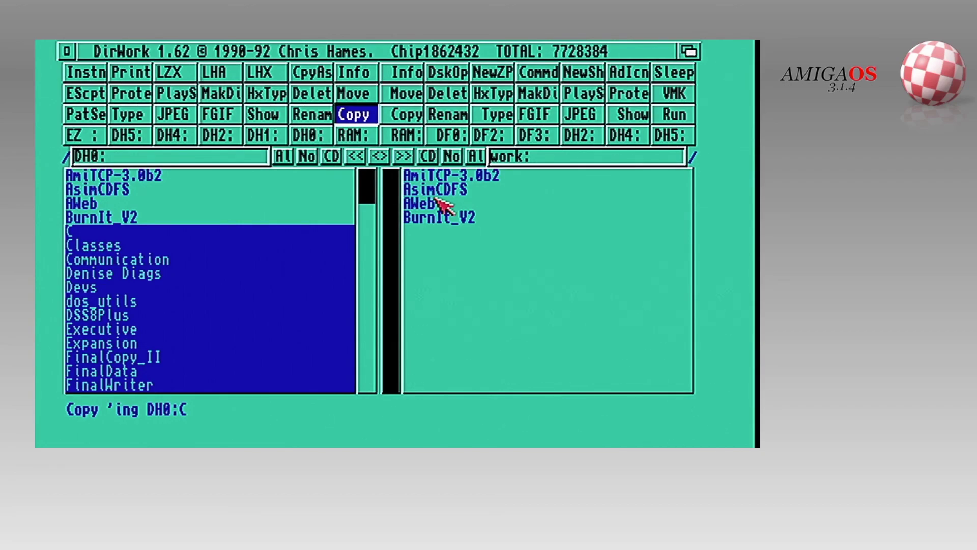
left_click(690, 51)
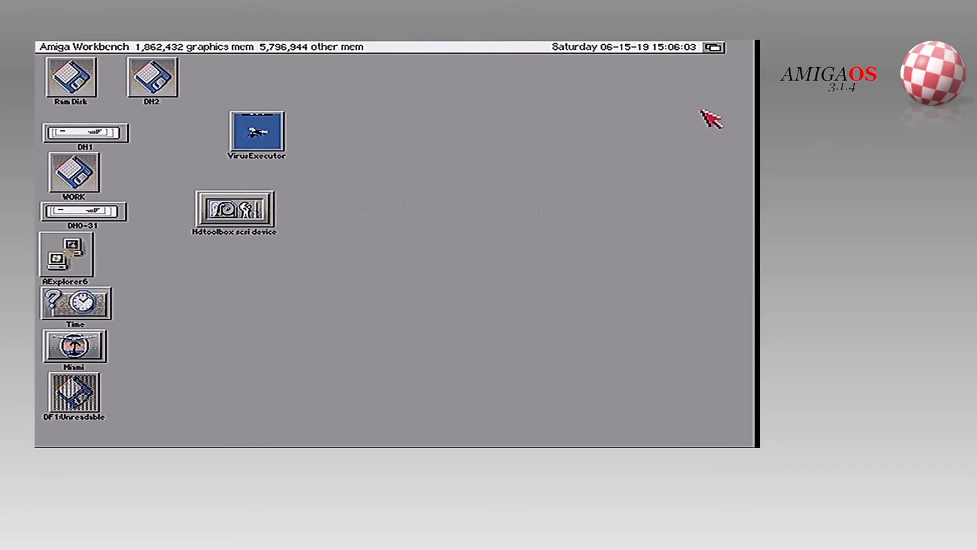